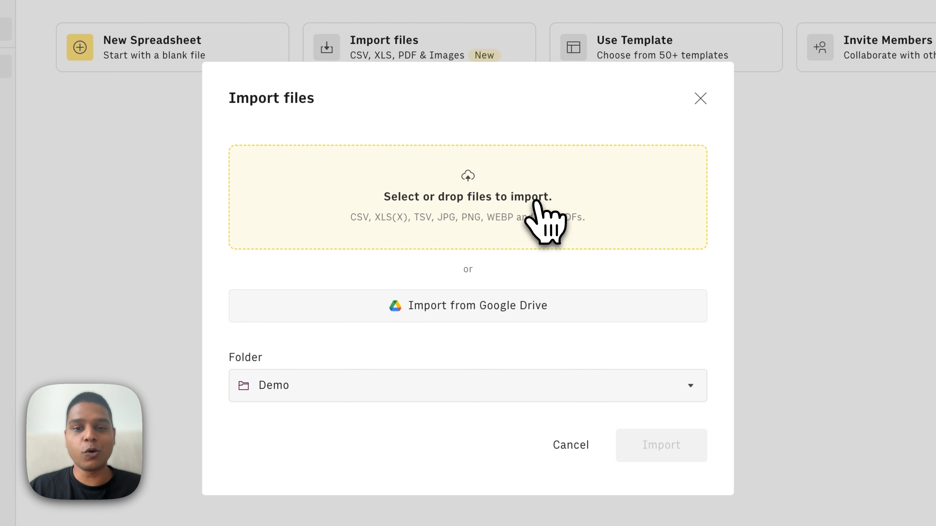
Step: Choose all 15 invoice PDFs in the Invoices folder inside Finance Webinar as the files to import
{"action": "left_click", "coordinate": [536, 201]}
{"action": "left_click", "coordinate": [366, 123]}
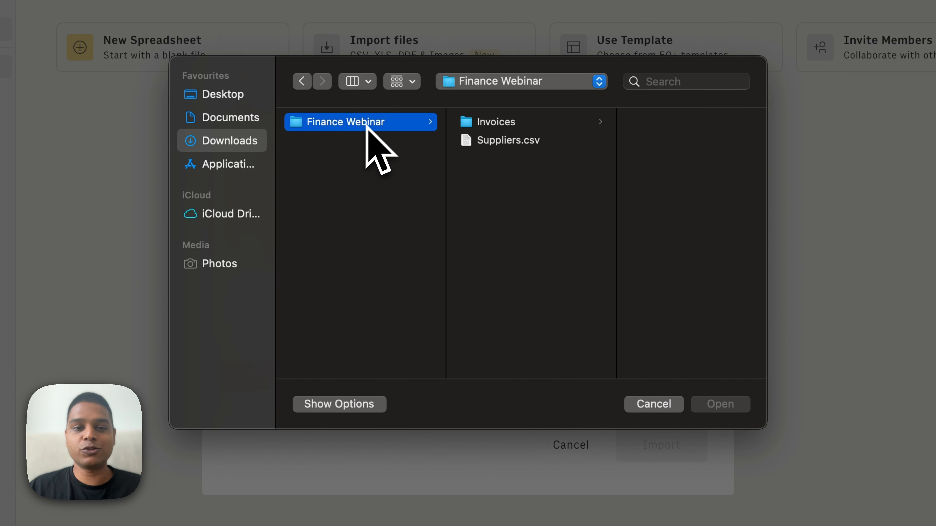
{"action": "left_click", "coordinate": [493, 123]}
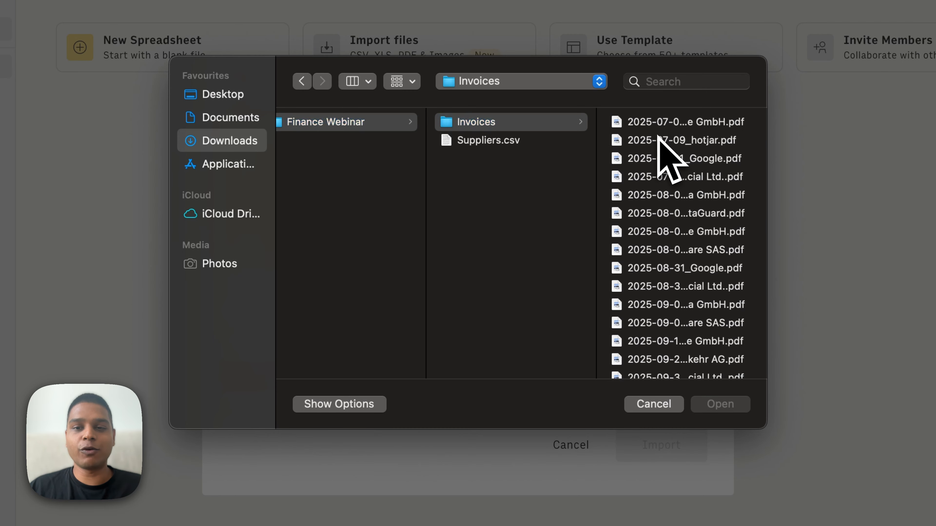
{"action": "left_click", "coordinate": [659, 140]}
{"action": "key", "text": "super+a"}
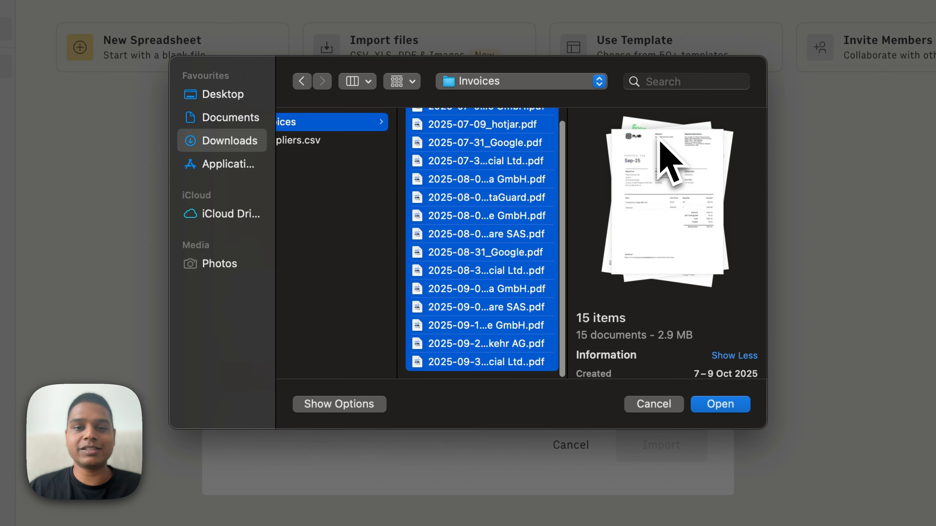
{"action": "left_click", "coordinate": [724, 406]}
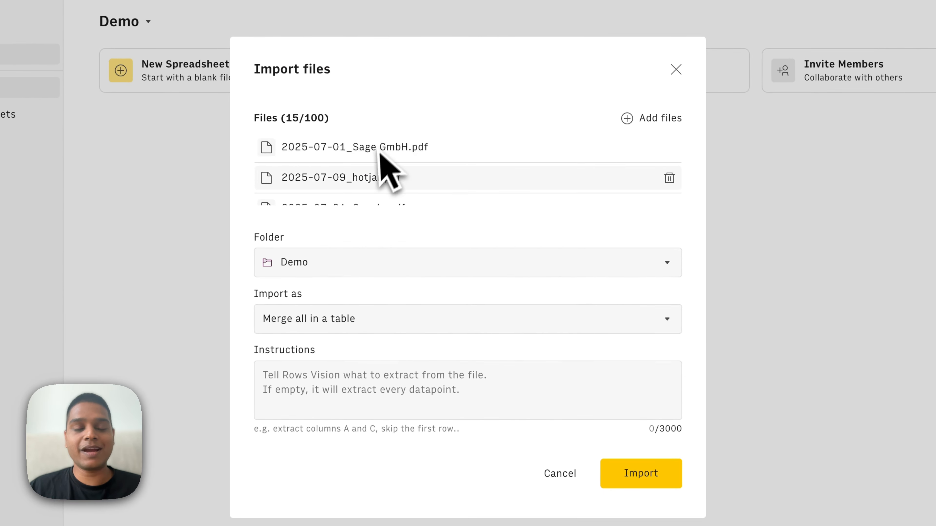
Step: Import the files merged in a table in the Demo folder, with the instruction "Extract only the invoice date, supplier name, total amount, due date"
{"action": "scroll", "coordinate": [371, 186], "scroll_direction": "down", "scroll_amount": 10}
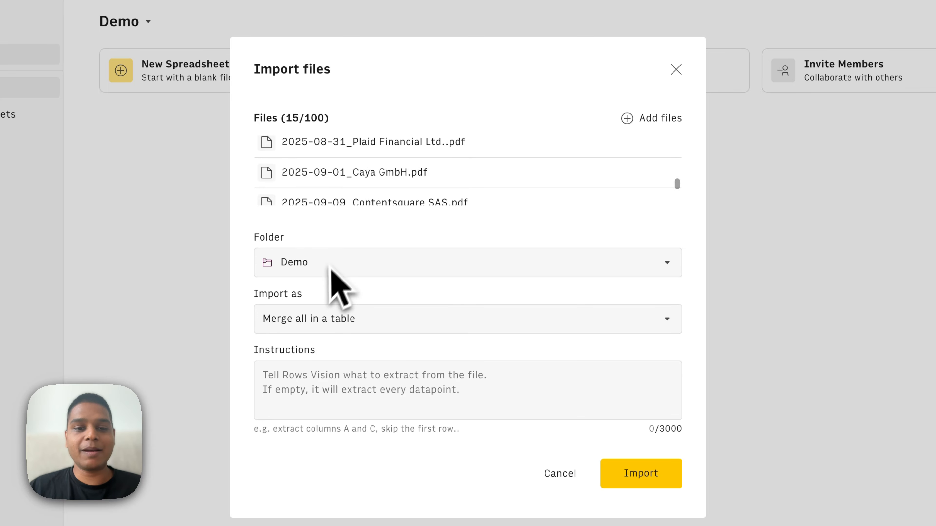
{"action": "left_click", "coordinate": [311, 271]}
{"action": "left_click", "coordinate": [318, 268]}
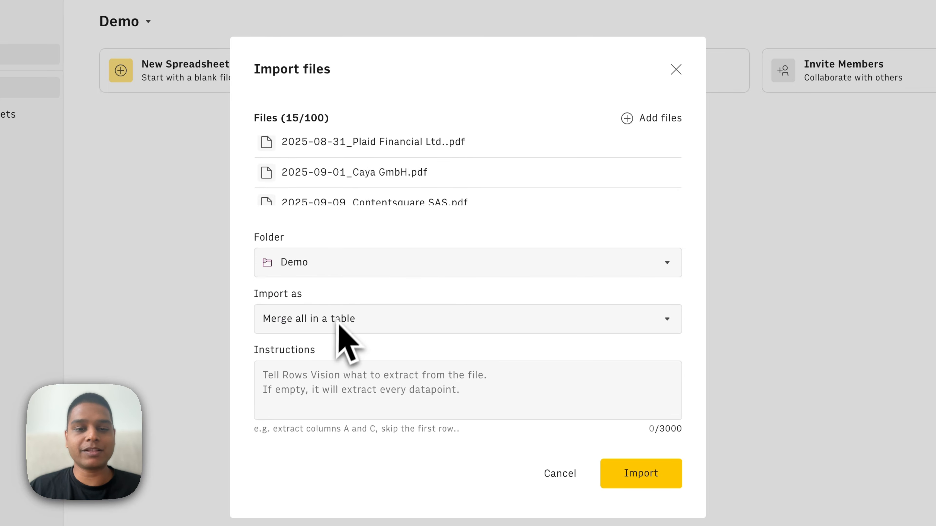
{"action": "left_click", "coordinate": [334, 329]}
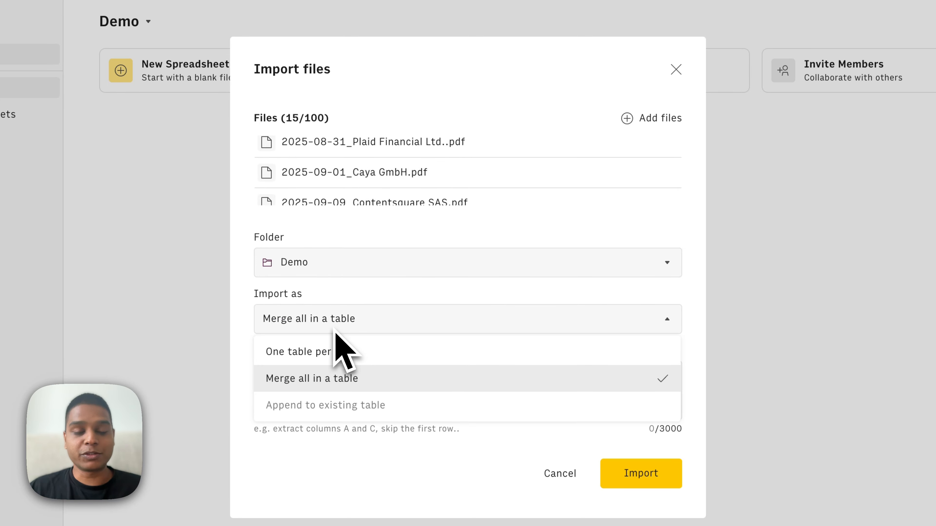
{"action": "left_click", "coordinate": [335, 327]}
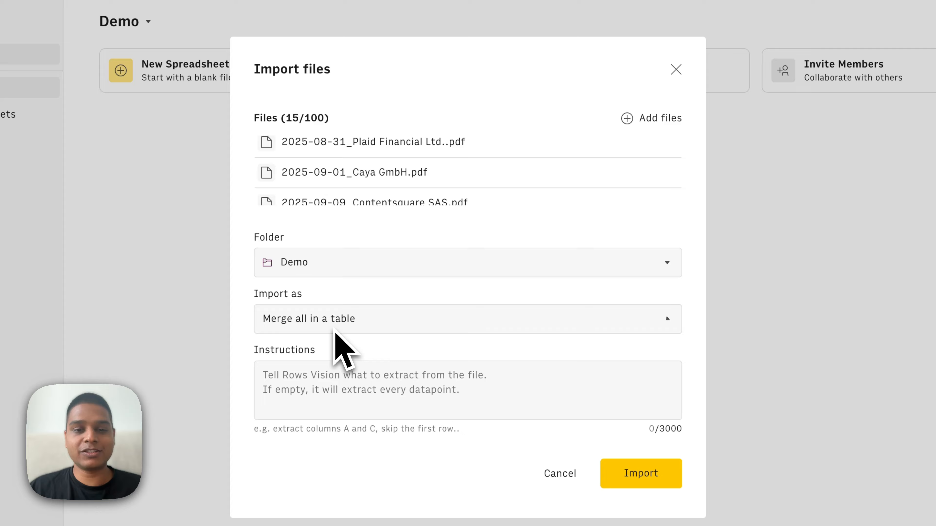
{"action": "left_click", "coordinate": [342, 387]}
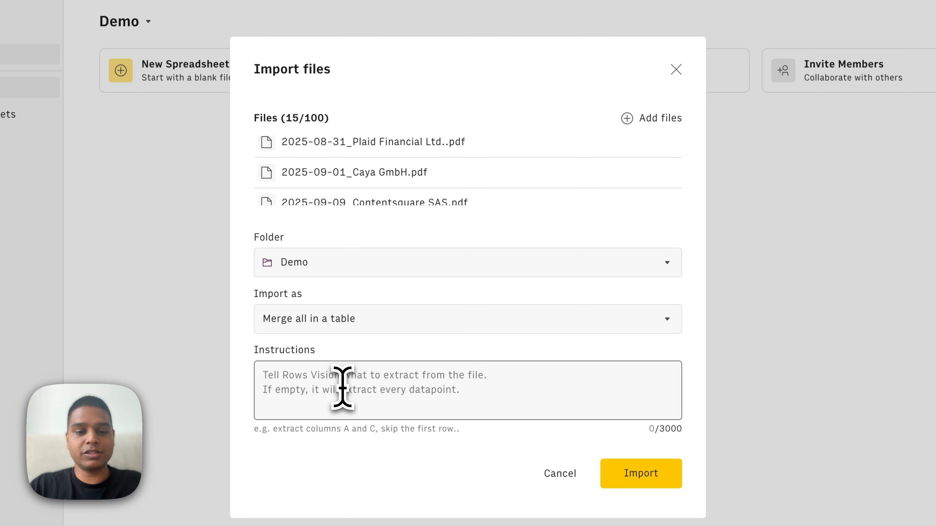
{"action": "type", "text": "Extract only the invoice date, supplier name,"}
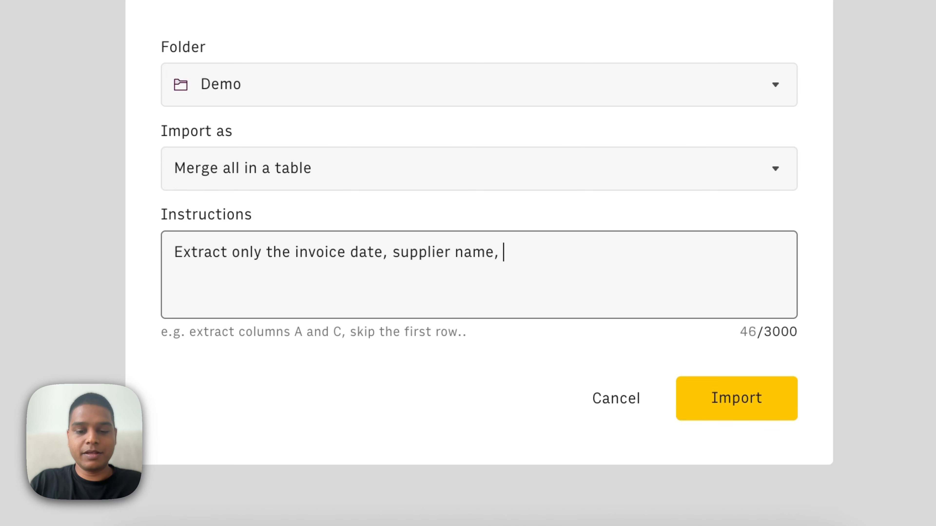
{"action": "type", "text": "total amount, due date"}
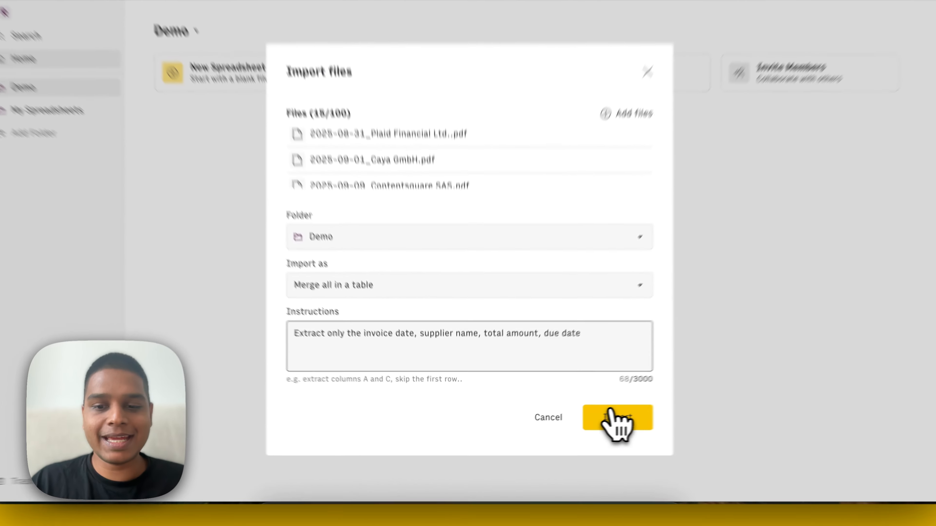
{"action": "left_click", "coordinate": [728, 399]}
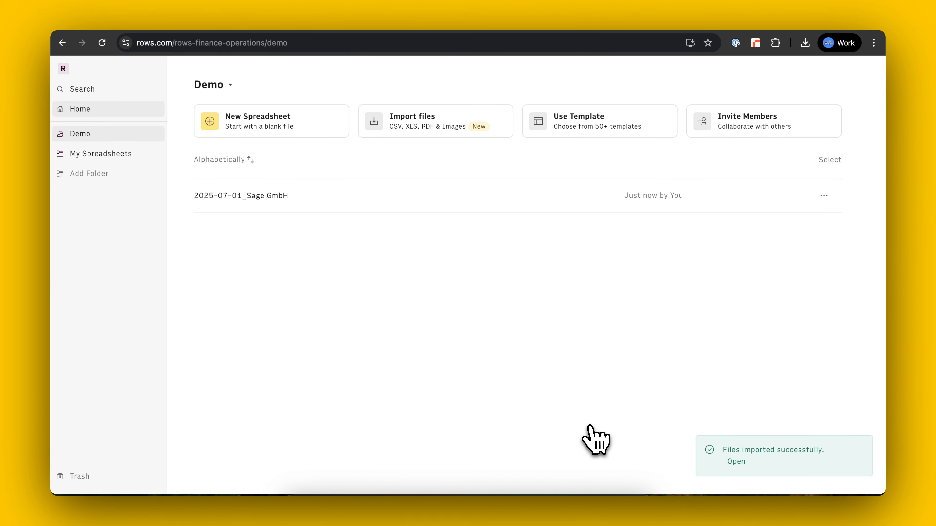
Step: Open the imported 2025-07-01_Sage GmbH spreadsheet and check its file name, supplier, invoice date, total amount and due date columns
{"action": "left_click", "coordinate": [495, 202]}
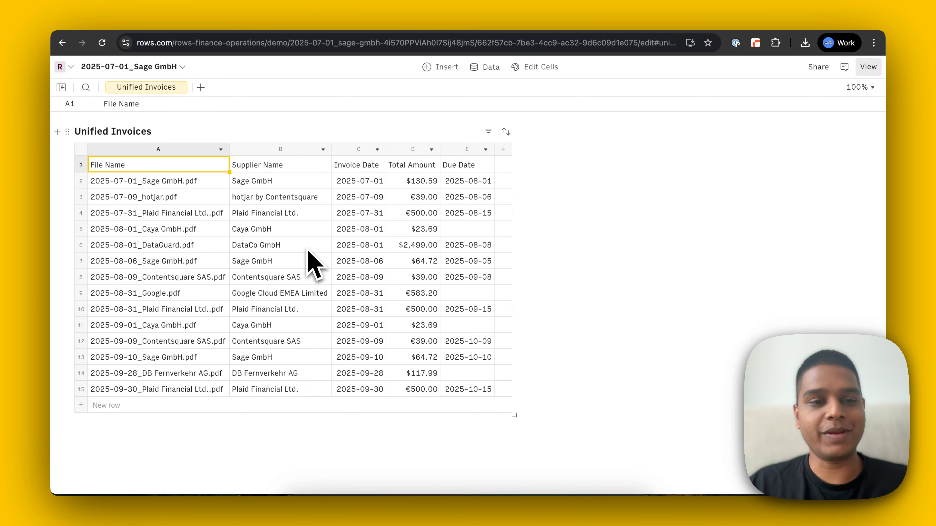
{"action": "left_click", "coordinate": [206, 197]}
{"action": "left_click", "coordinate": [189, 149]}
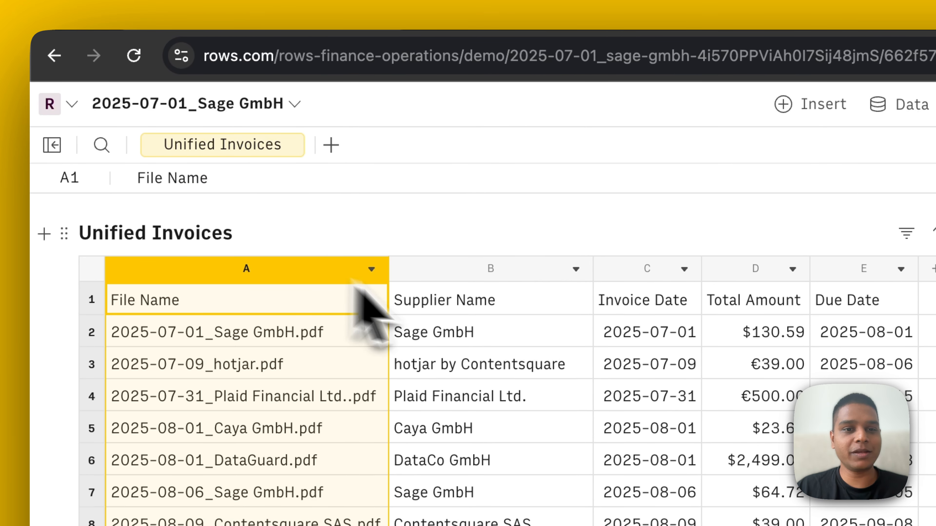
{"action": "left_click", "coordinate": [461, 310]}
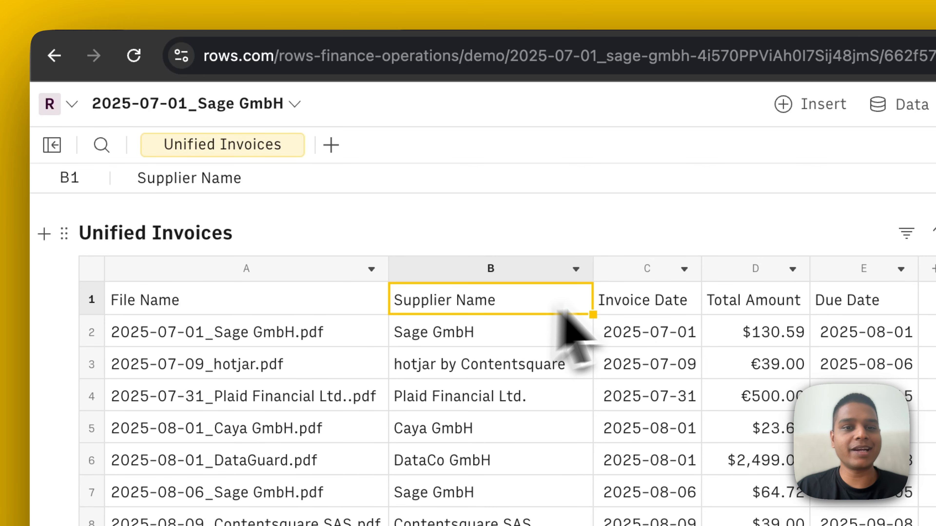
{"action": "left_click", "coordinate": [641, 302]}
{"action": "left_click", "coordinate": [753, 306]}
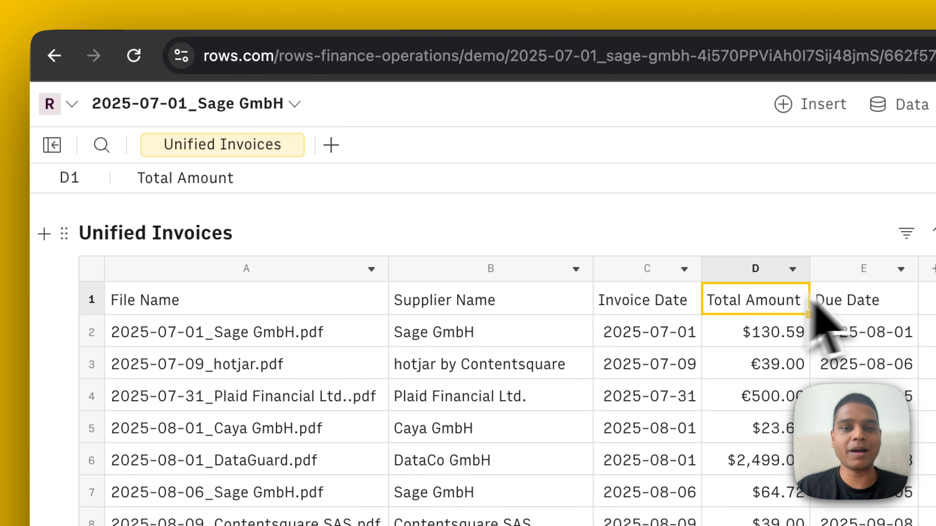
{"action": "left_click", "coordinate": [874, 293]}
{"action": "left_click", "coordinate": [685, 339]}
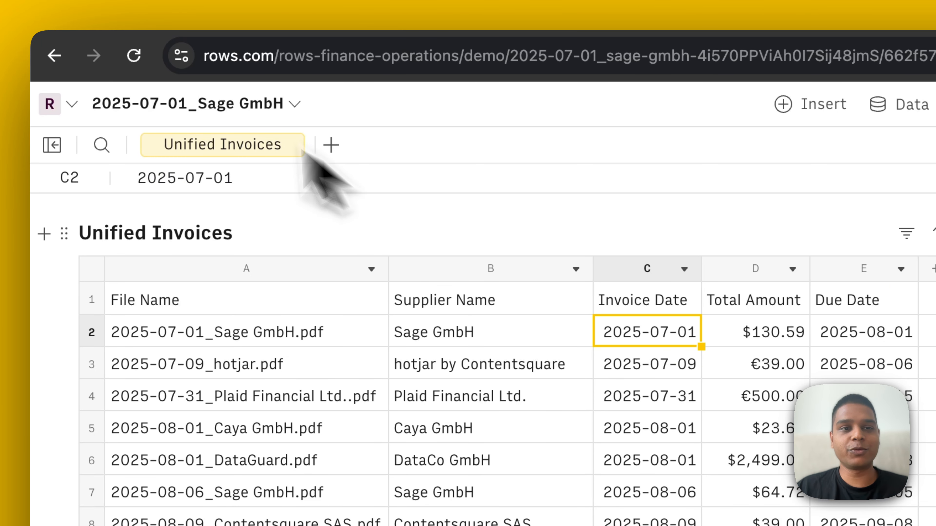
Step: Rename the spreadsheet as Reconciliation
{"action": "left_click", "coordinate": [242, 111]}
{"action": "type", "text": "Reconc"}
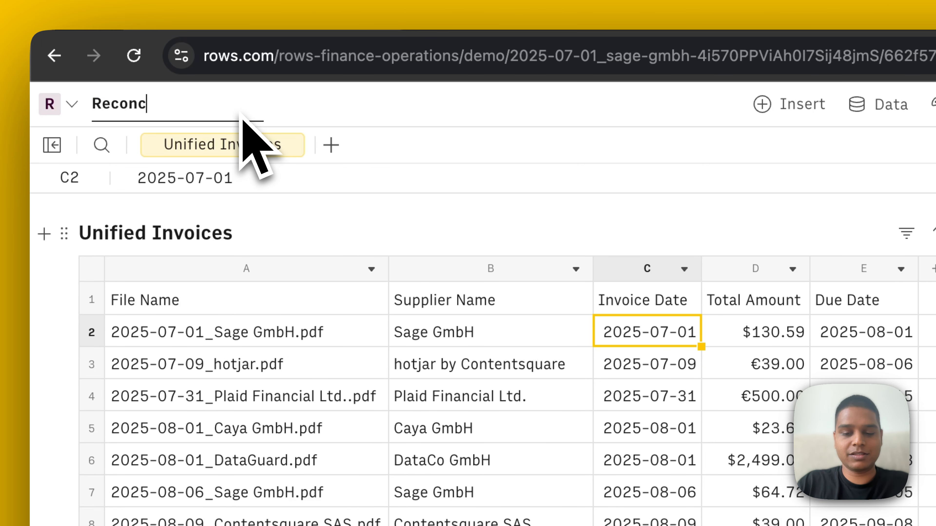
{"action": "type", "text": "iliation"}
{"action": "key", "text": "Return"}
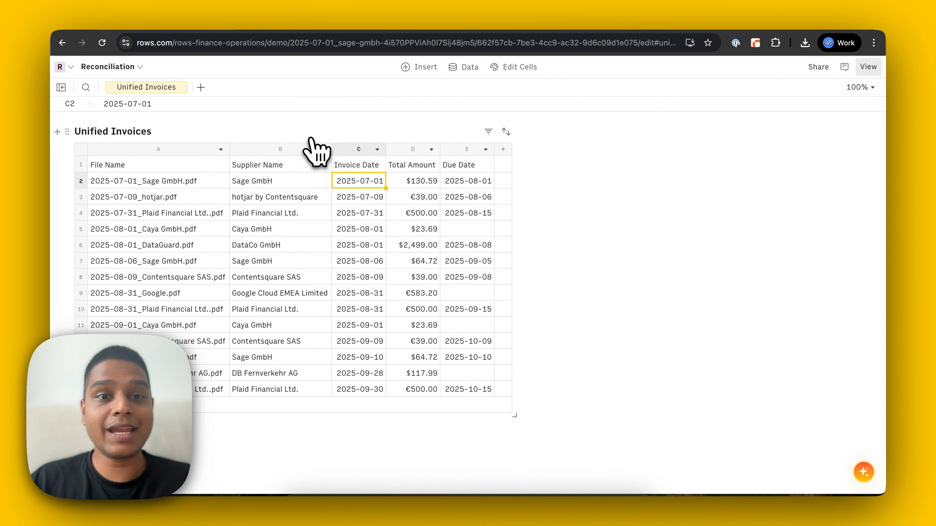
Step: Set up the Bank Accounts data action for getting transactions, with Commerzbank as its connection instead of the workspace default
{"action": "left_click", "coordinate": [465, 68]}
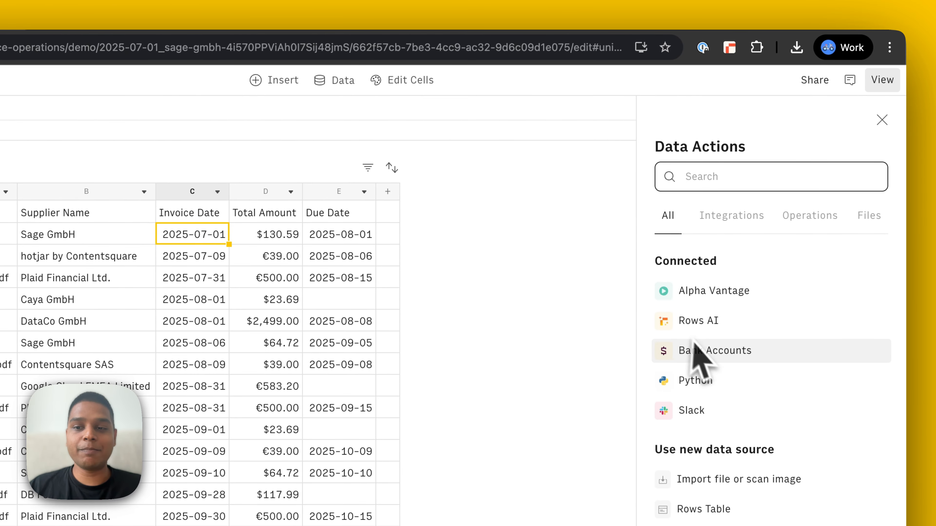
{"action": "left_click", "coordinate": [730, 267]}
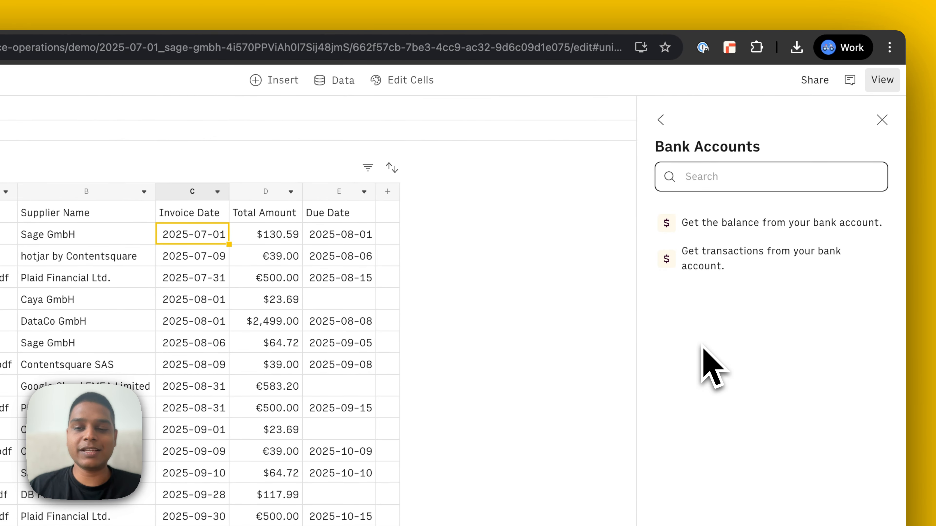
{"action": "left_click", "coordinate": [740, 264]}
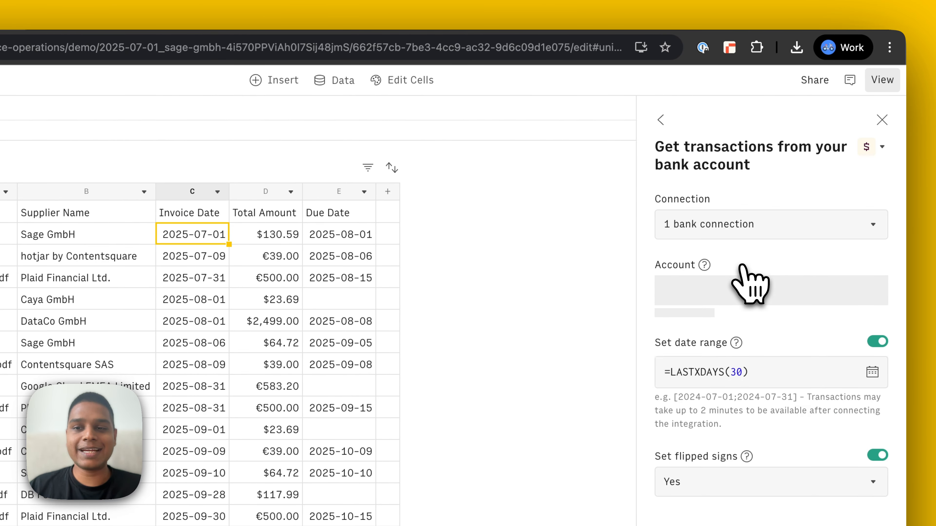
{"action": "left_click", "coordinate": [757, 227]}
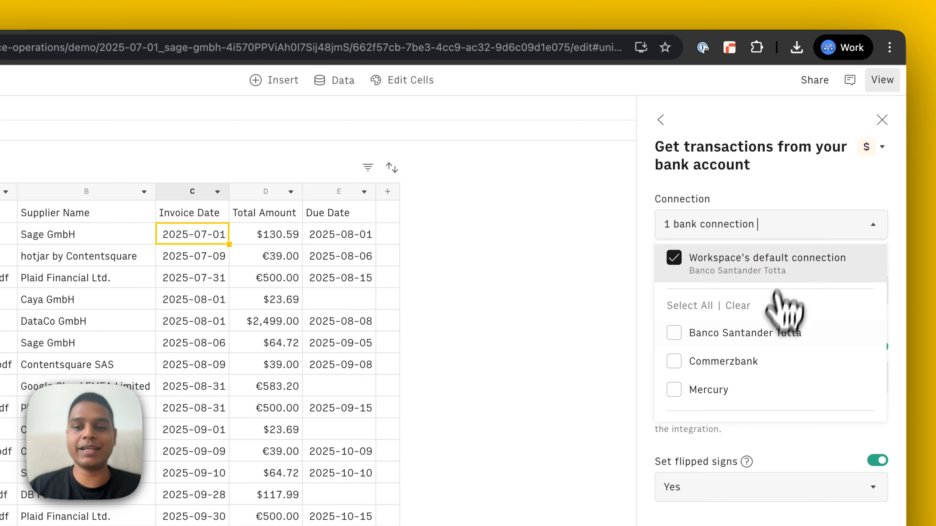
{"action": "scroll", "coordinate": [766, 357], "scroll_direction": "down", "scroll_amount": 1}
{"action": "left_click", "coordinate": [760, 330]}
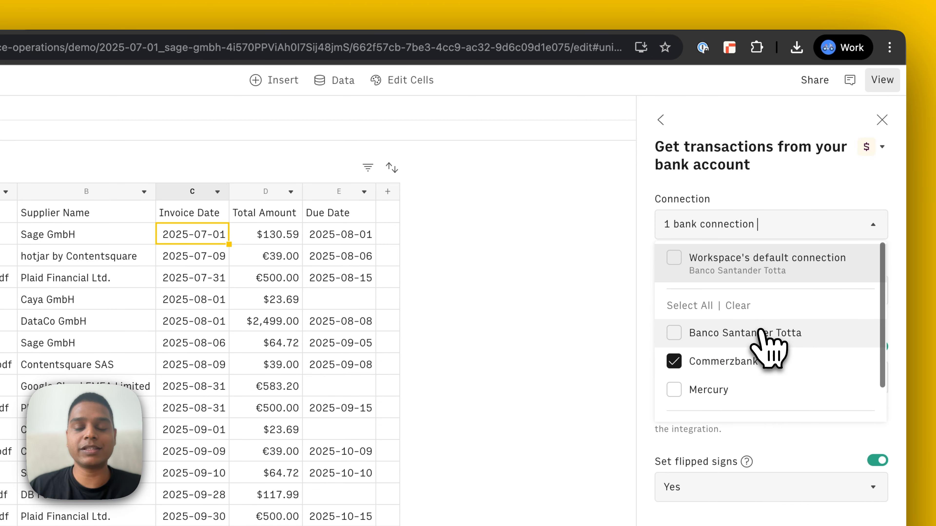
Step: Try out connecting a new bank account through Plaid, with all countries and an institution search for "santand", and cancel it
{"action": "scroll", "coordinate": [774, 369], "scroll_direction": "down", "scroll_amount": 1}
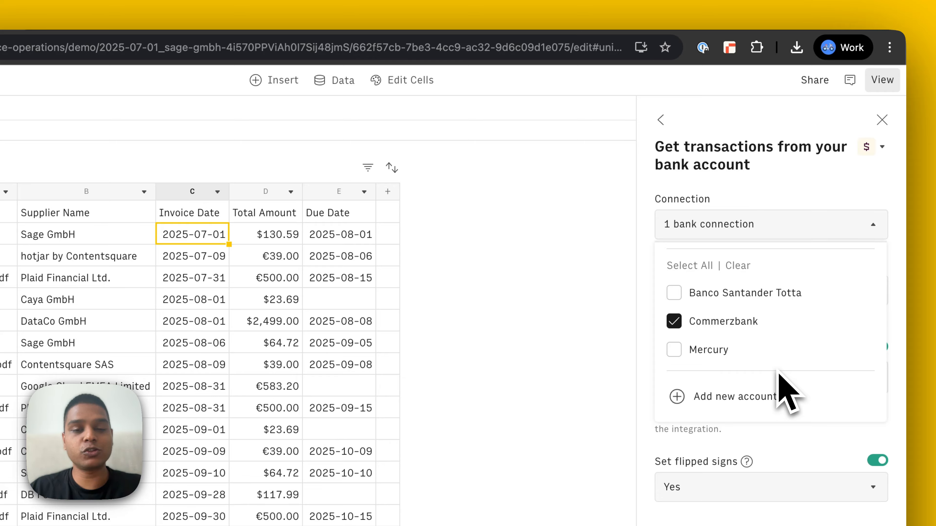
{"action": "left_click", "coordinate": [755, 398]}
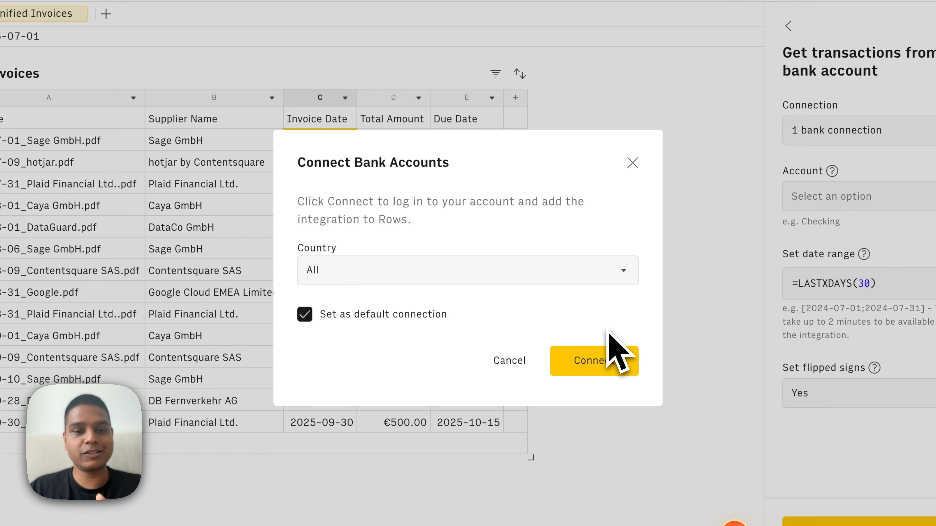
{"action": "left_click", "coordinate": [581, 282]}
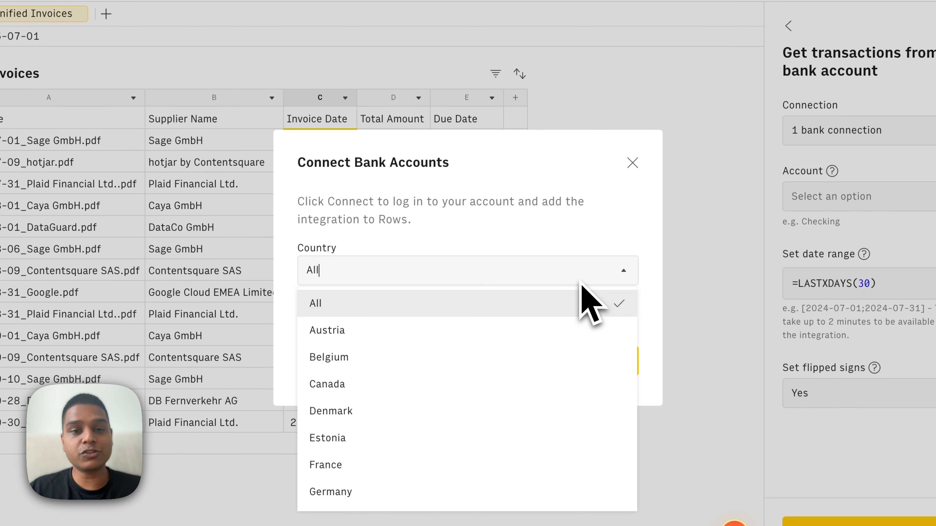
{"action": "left_click", "coordinate": [582, 284]}
{"action": "left_click", "coordinate": [589, 357]}
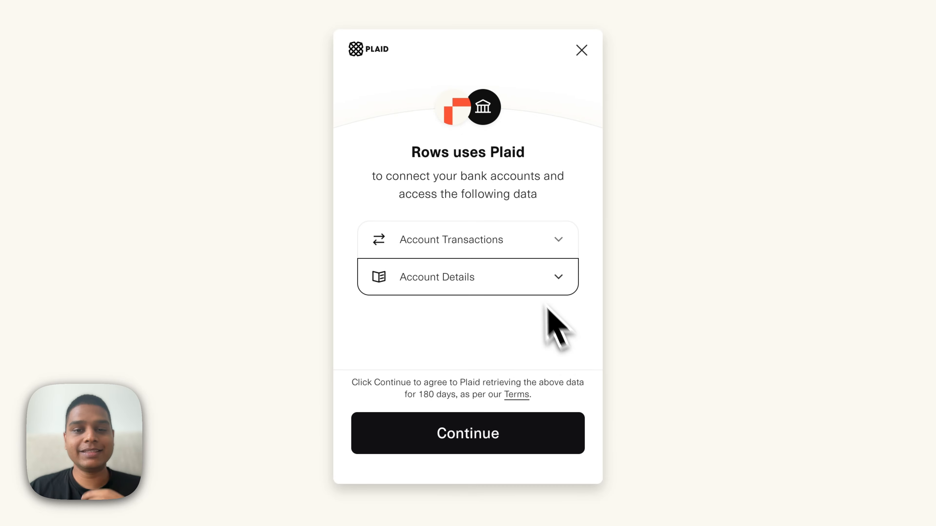
{"action": "left_click", "coordinate": [502, 418]}
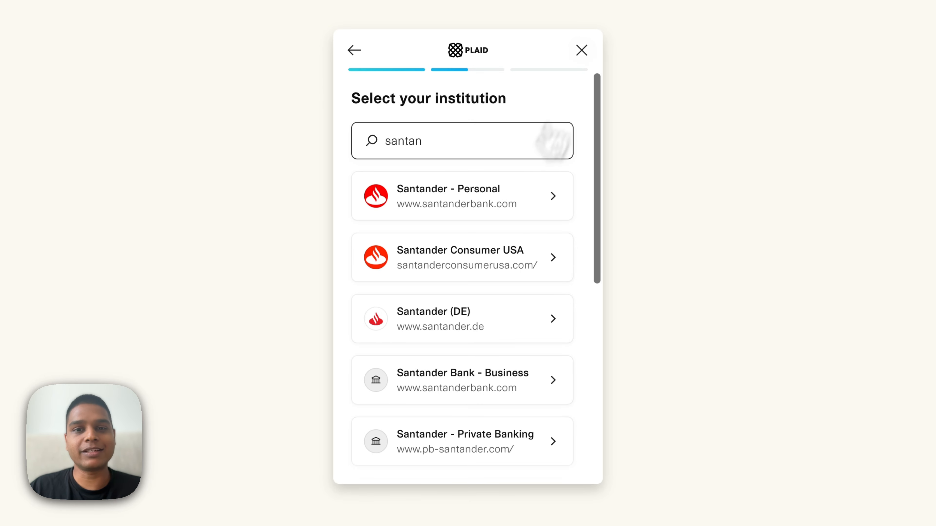
{"action": "type", "text": "d"}
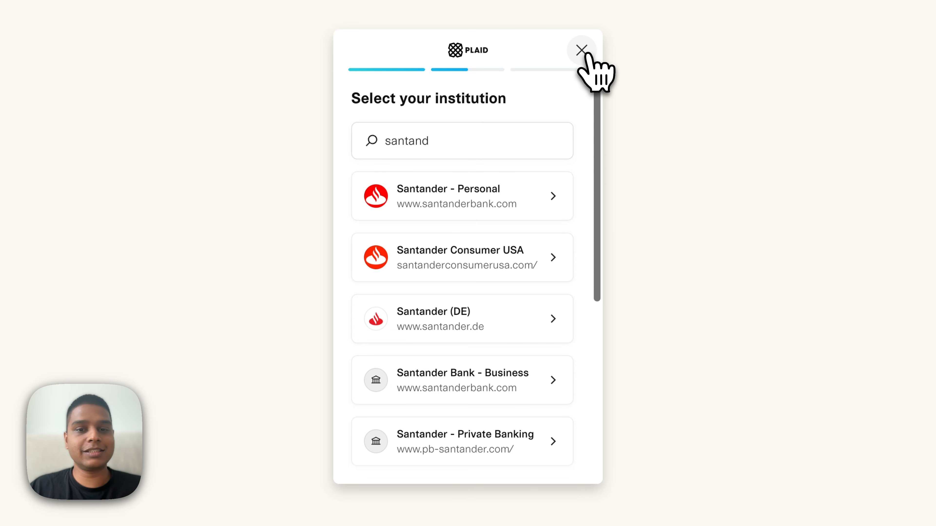
{"action": "left_click", "coordinate": [581, 50]}
{"action": "left_click", "coordinate": [476, 410]}
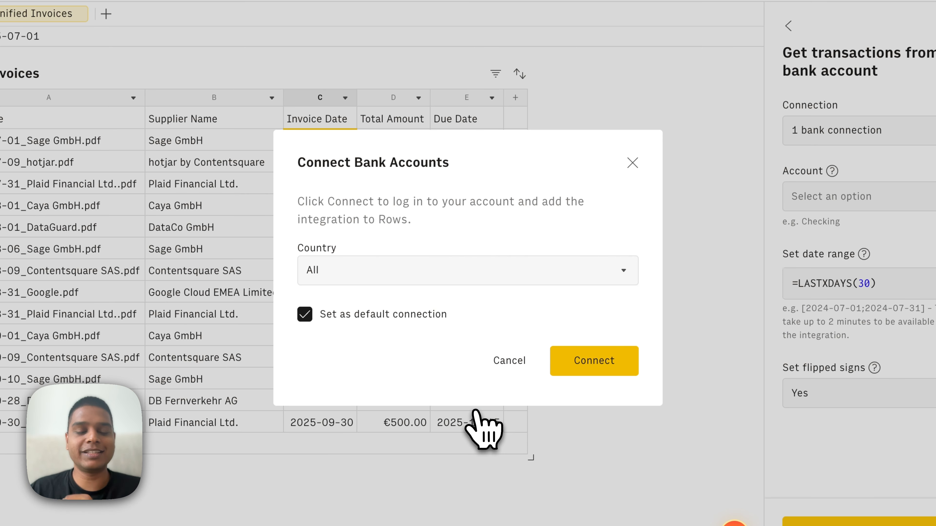
{"action": "left_click", "coordinate": [631, 163]}
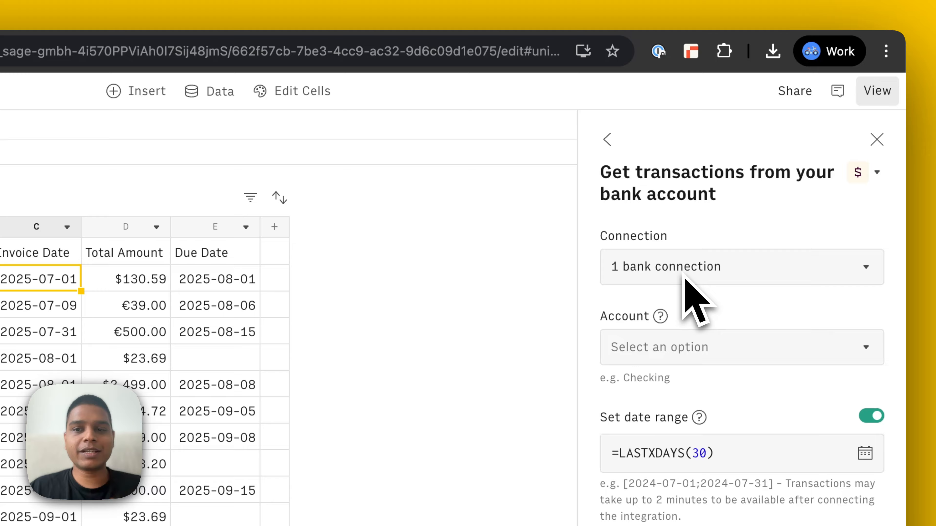
{"action": "left_click", "coordinate": [851, 138]}
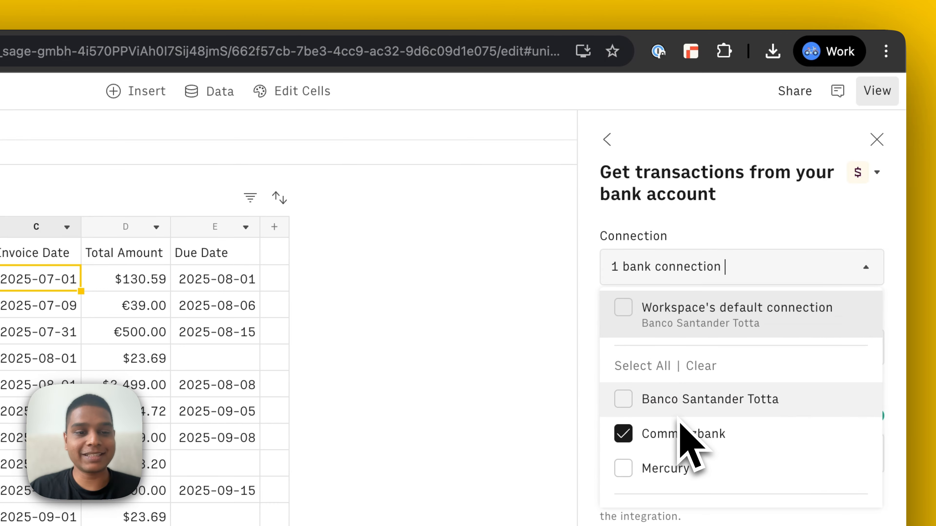
{"action": "scroll", "coordinate": [681, 436], "scroll_direction": "down", "scroll_amount": 1}
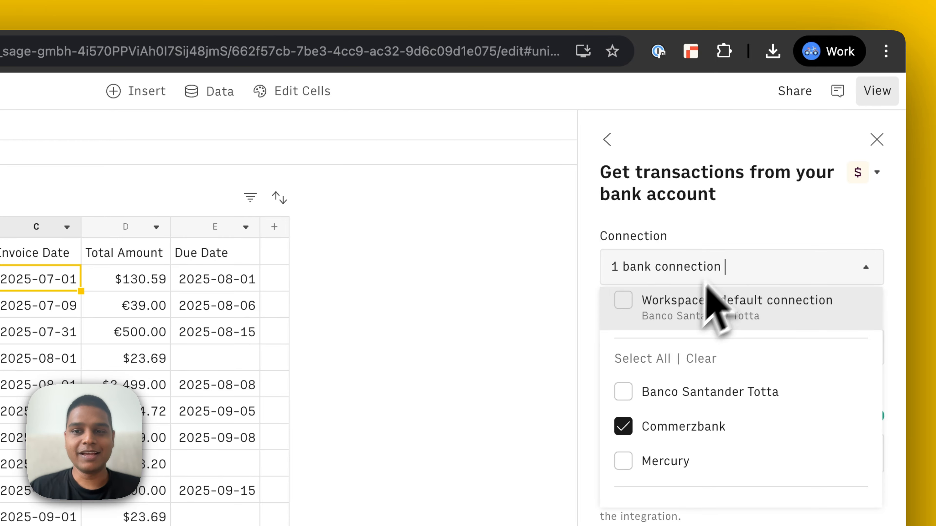
{"action": "left_click", "coordinate": [746, 247]}
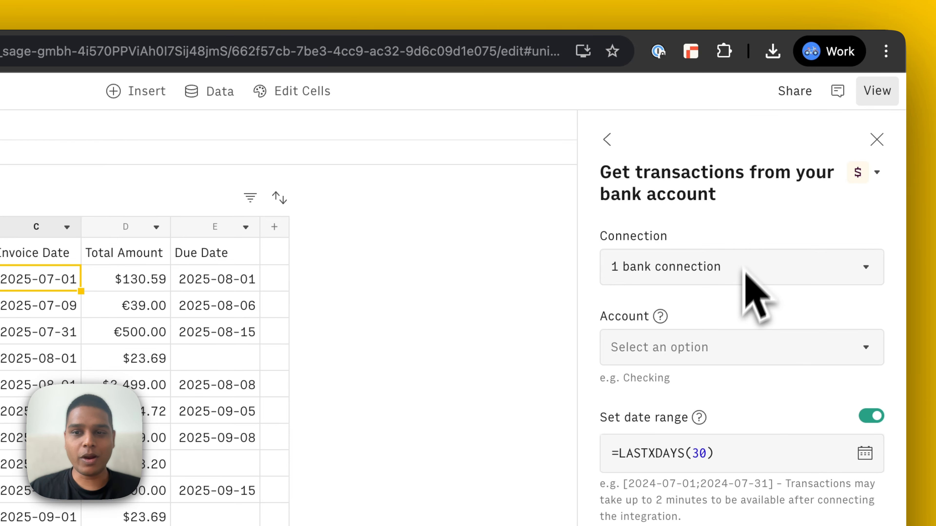
Step: Choose the second listed Commerzbank account as the only account to get transactions from
{"action": "left_click", "coordinate": [716, 346]}
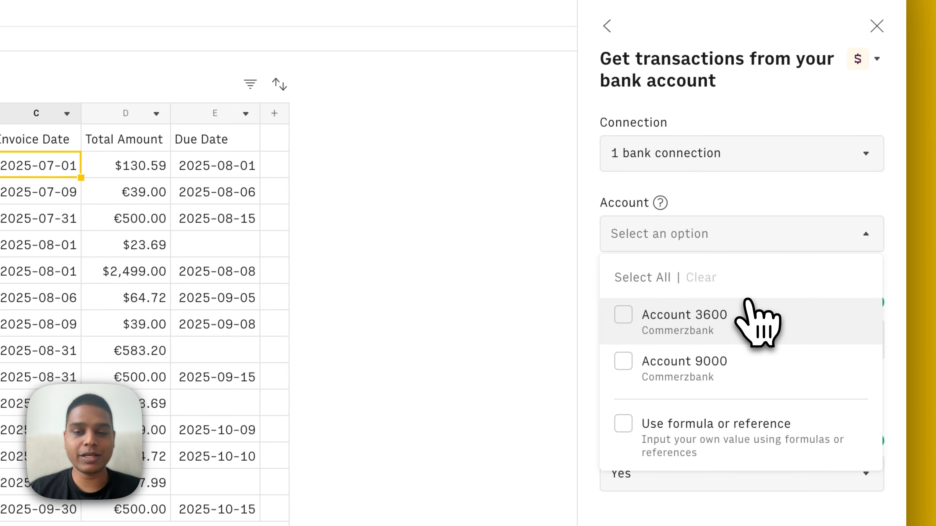
{"action": "left_click", "coordinate": [723, 369]}
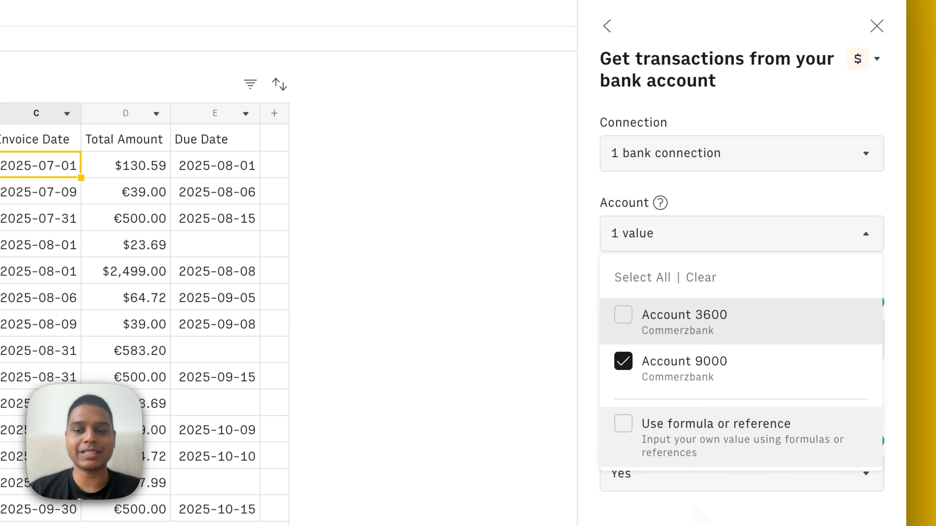
{"action": "left_click", "coordinate": [695, 507]}
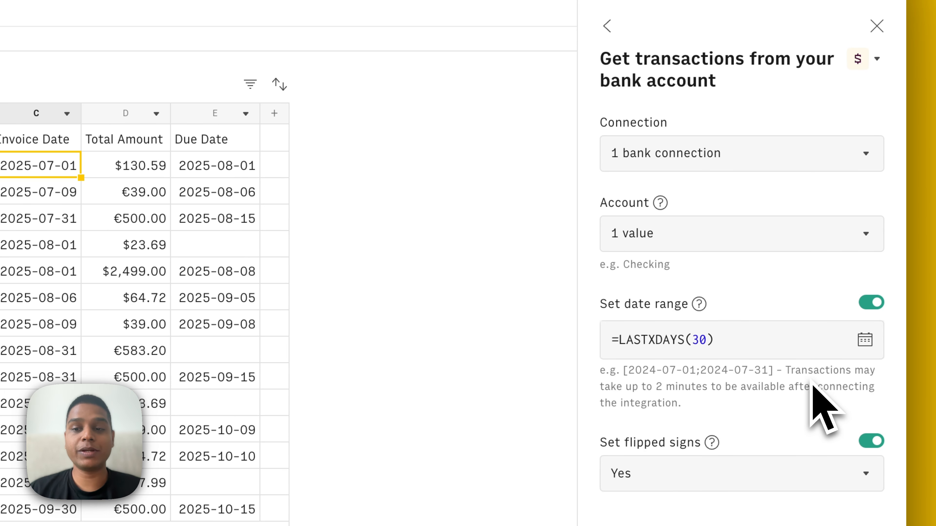
Step: Set the transaction date range to the last three months including the current one, with =LASTXMONTHS(3,TRUE)
{"action": "left_click", "coordinate": [865, 340]}
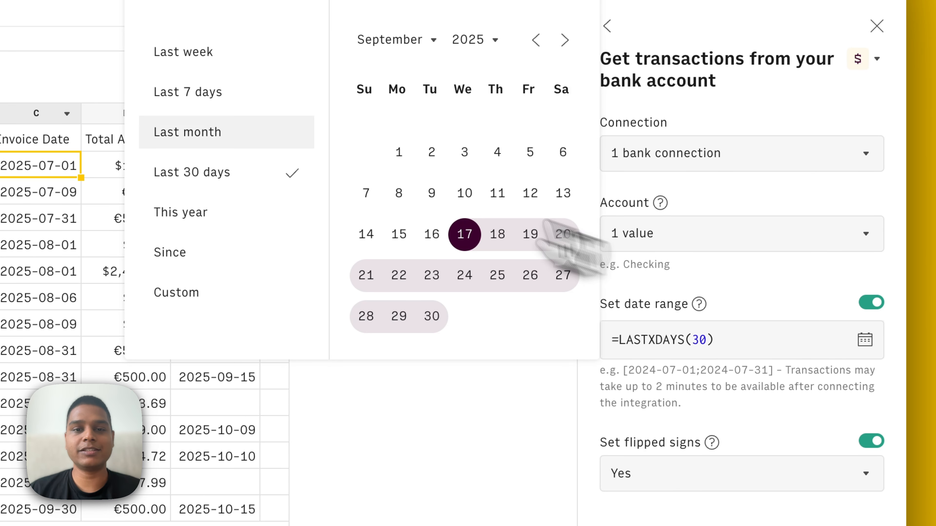
{"action": "left_click", "coordinate": [269, 133]}
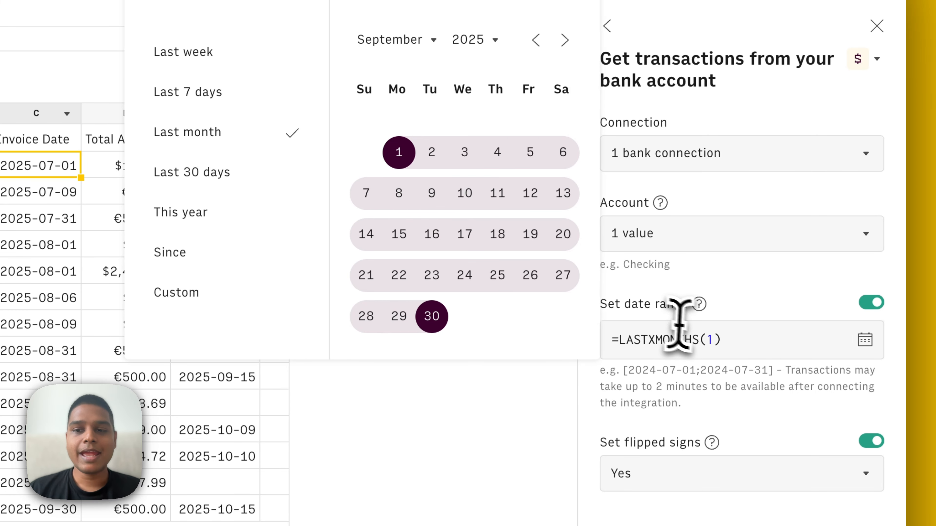
{"action": "left_click", "coordinate": [711, 337]}
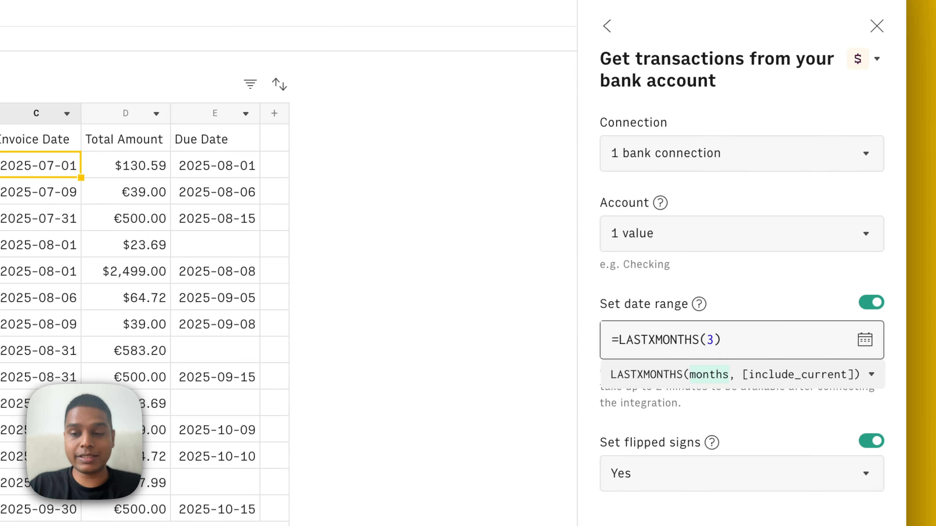
{"action": "type", "text": "TRUE"}
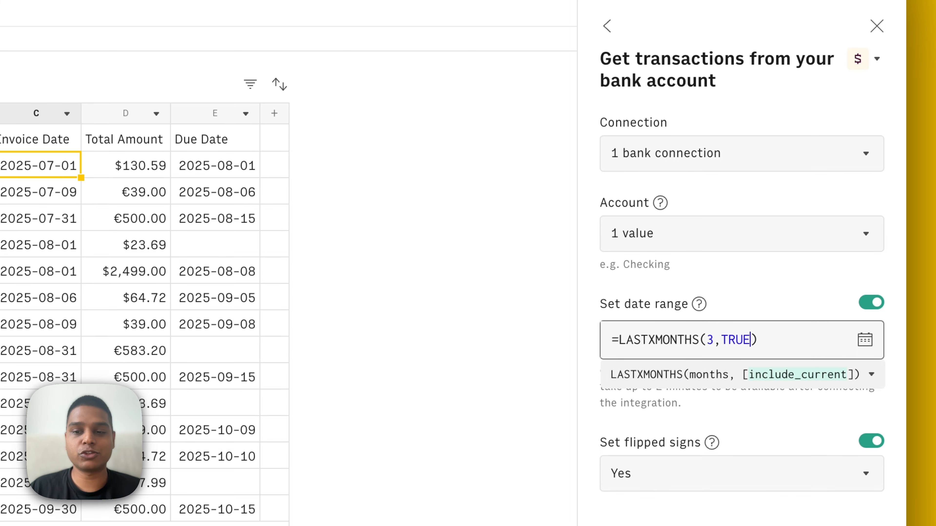
{"action": "key", "text": "Return"}
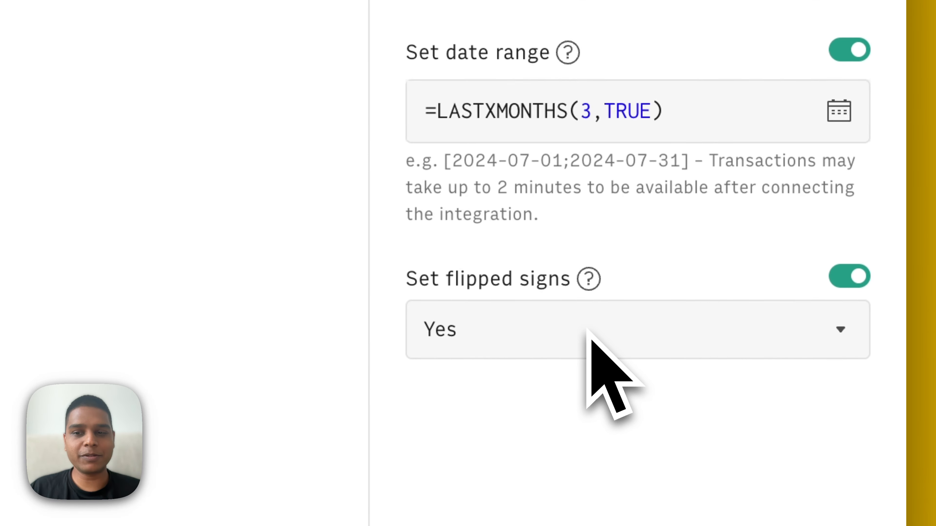
Step: Check the flipped signs setting, keep it at Yes, and create the bank transactions data table
{"action": "mouse_move", "coordinate": [586, 291]}
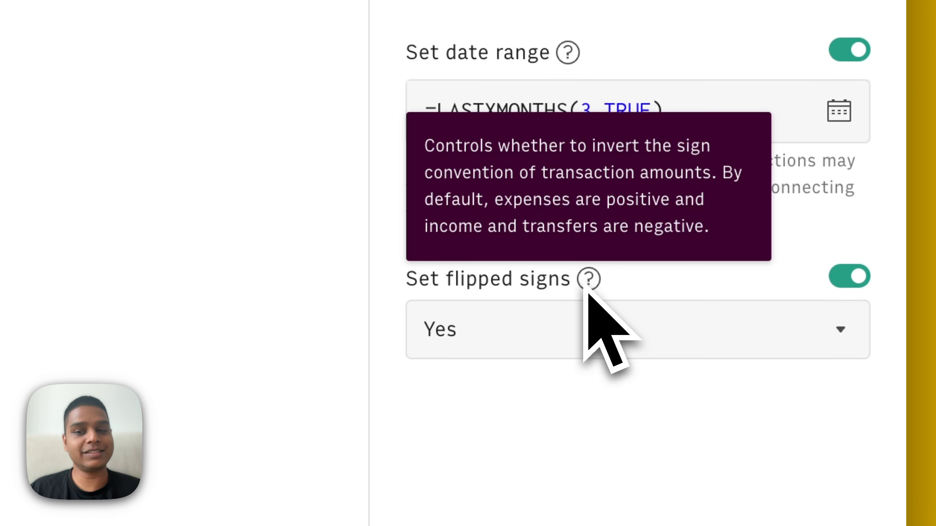
{"action": "left_click", "coordinate": [704, 345]}
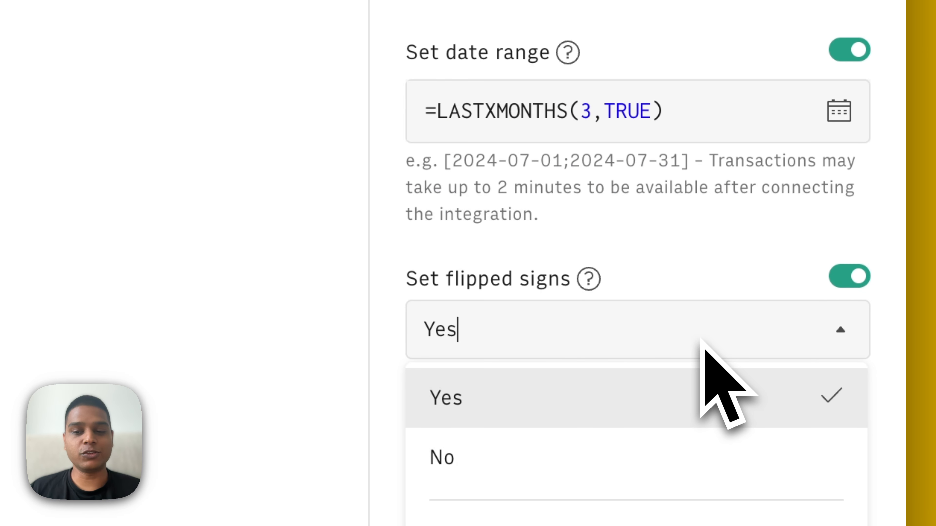
{"action": "left_click", "coordinate": [704, 343]}
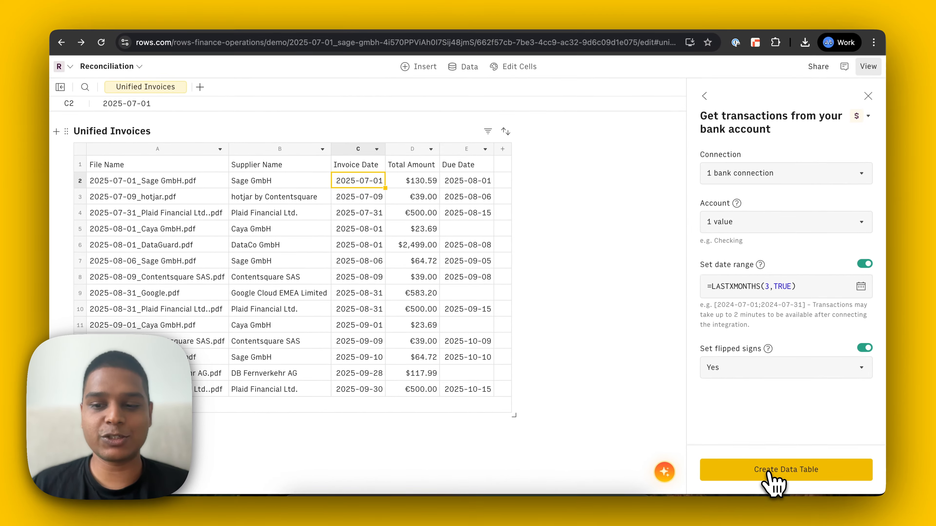
{"action": "left_click", "coordinate": [773, 471]}
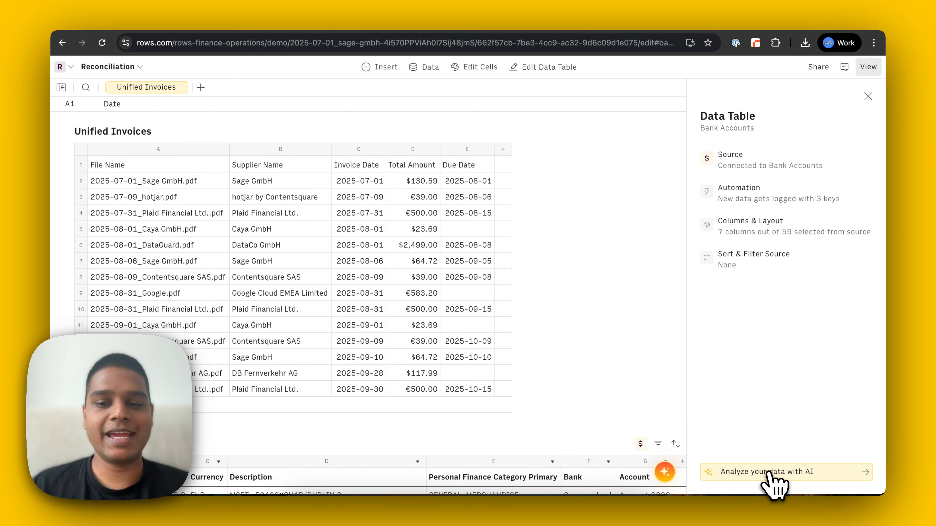
Step: Delete the Personal Finance Category Primary column from the Bank Accounts table
{"action": "scroll", "coordinate": [591, 397], "scroll_direction": "down", "scroll_amount": 6}
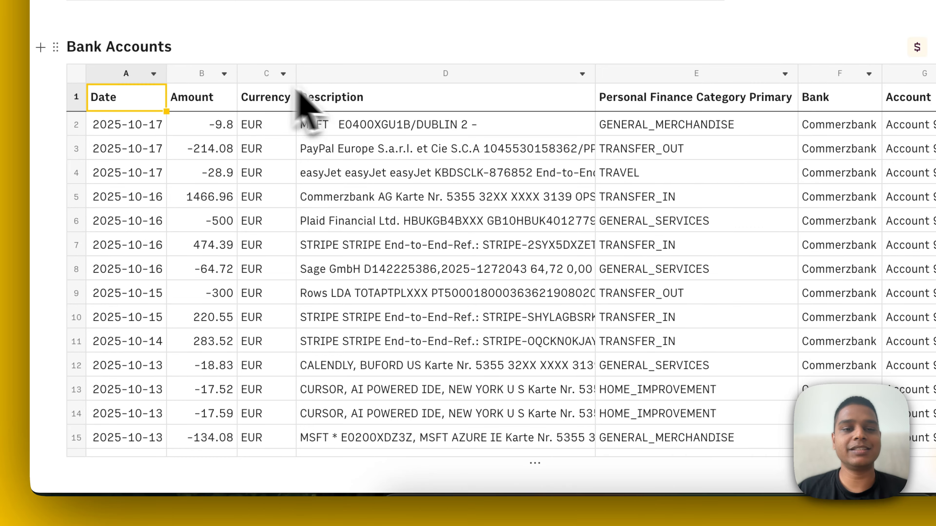
{"action": "left_click", "coordinate": [359, 111]}
{"action": "left_click", "coordinate": [619, 105]}
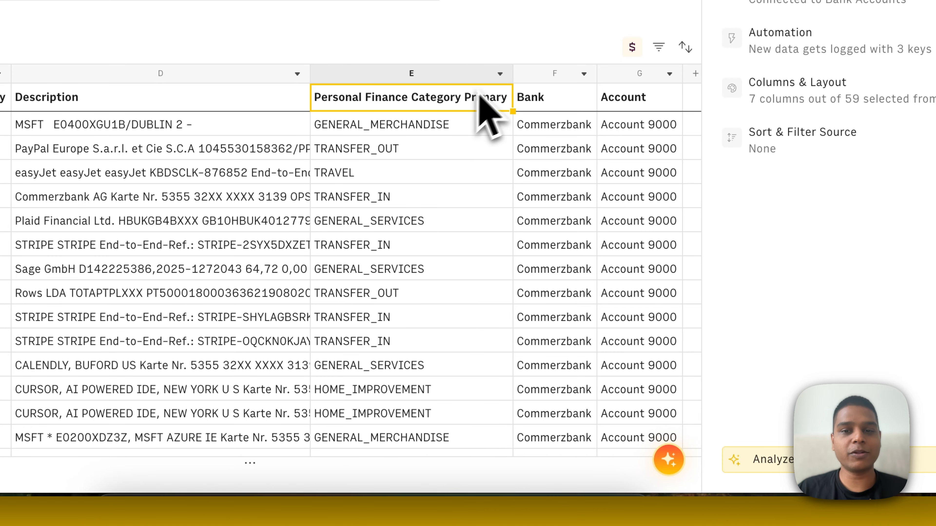
{"action": "left_click", "coordinate": [500, 74]}
{"action": "left_click", "coordinate": [563, 482]}
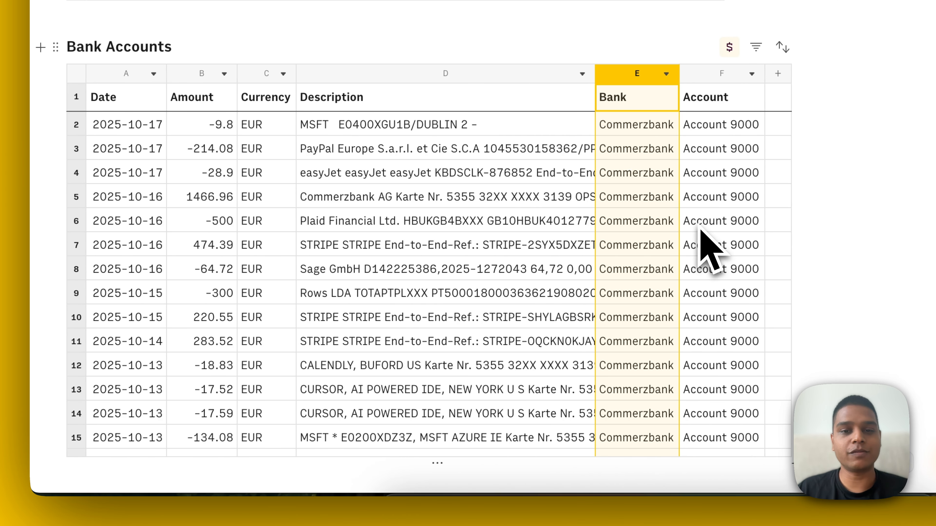
{"action": "left_click", "coordinate": [645, 181]}
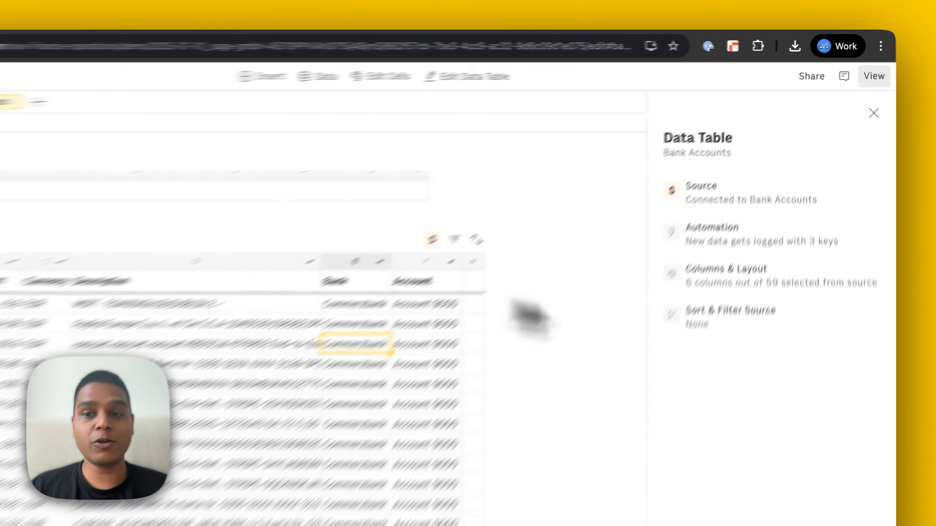
Step: Turn on scheduled data refresh for the Bank Accounts table with the custom schedule "every day 07:00"
{"action": "left_click", "coordinate": [762, 188]}
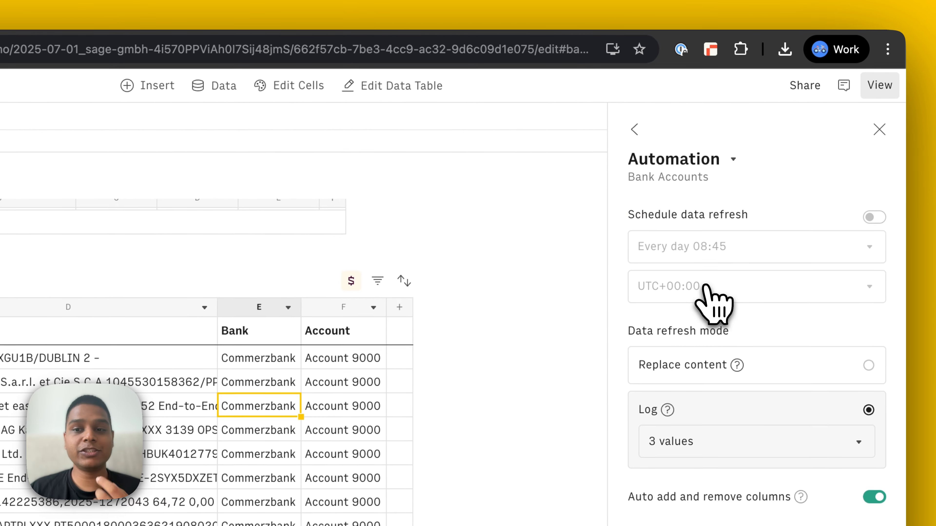
{"action": "left_click", "coordinate": [875, 217]}
{"action": "left_click", "coordinate": [788, 254]}
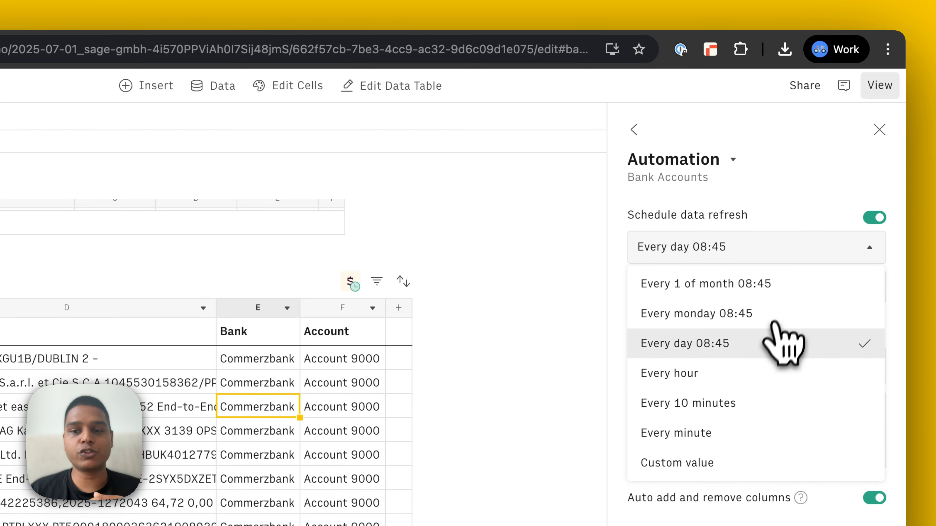
{"action": "left_click", "coordinate": [724, 464]}
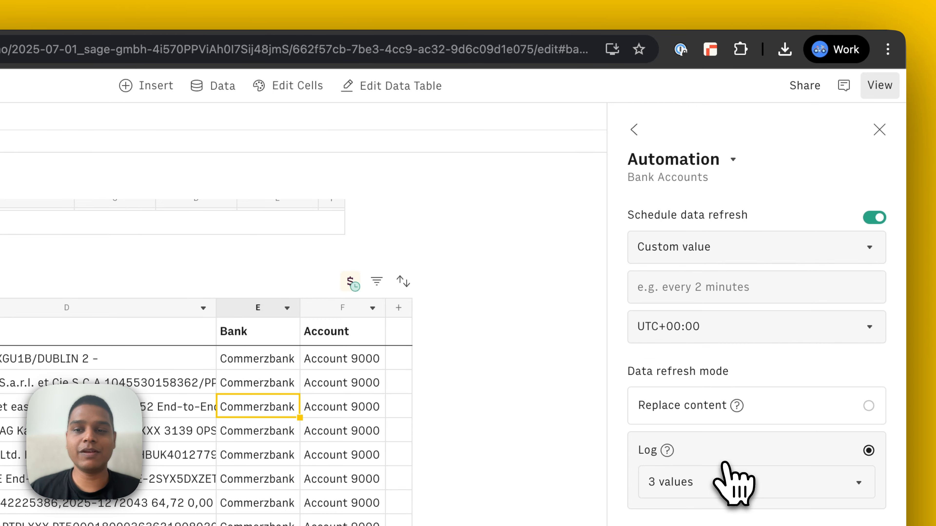
{"action": "left_click", "coordinate": [706, 287]}
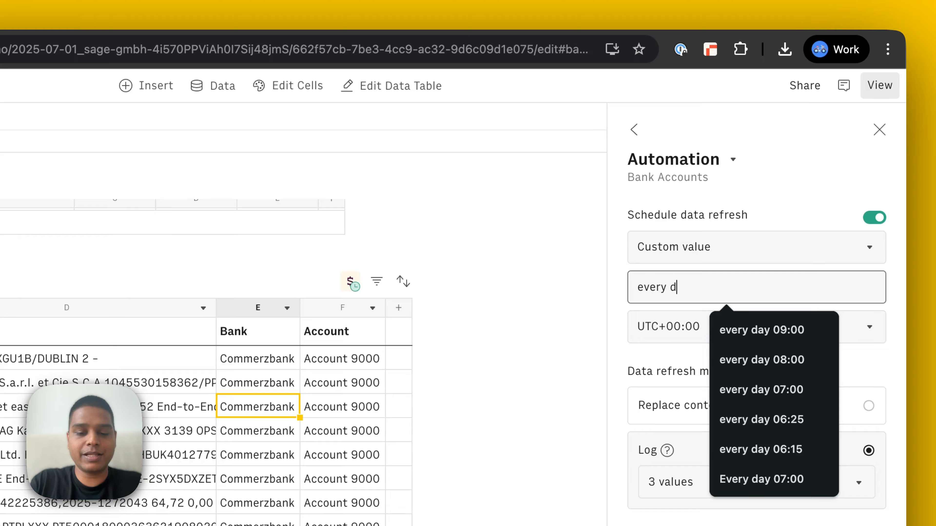
{"action": "type", "text": "every day 07:00"}
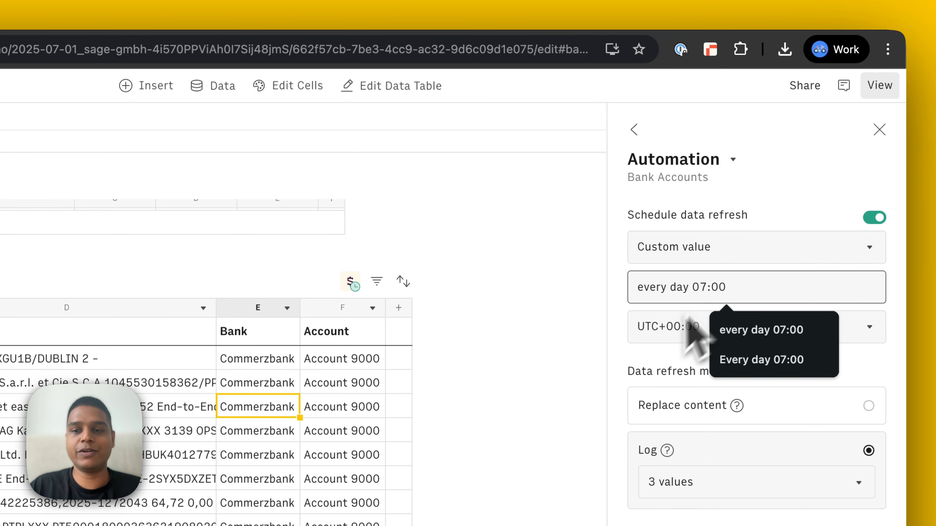
{"action": "left_click", "coordinate": [644, 363]}
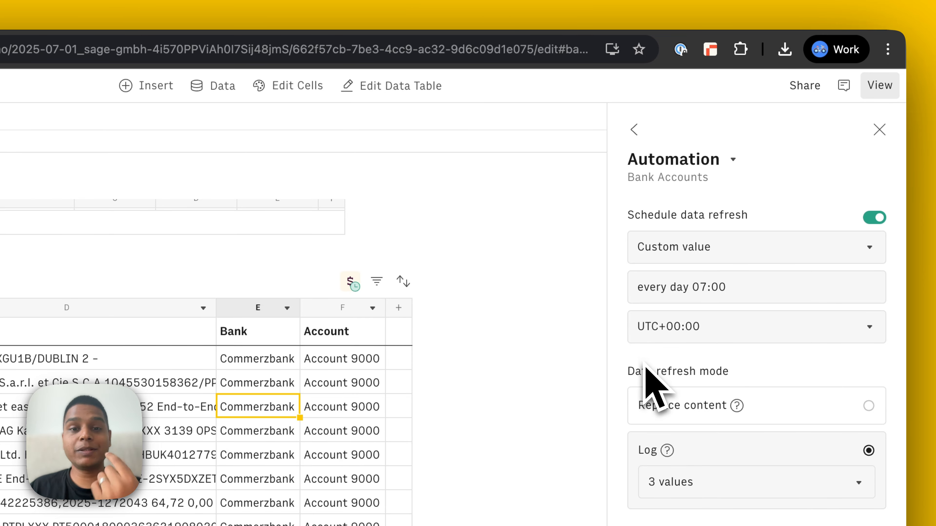
Step: Review the time zone options of the refresh schedule and the columns used as keys for logging new data
{"action": "left_click", "coordinate": [686, 329]}
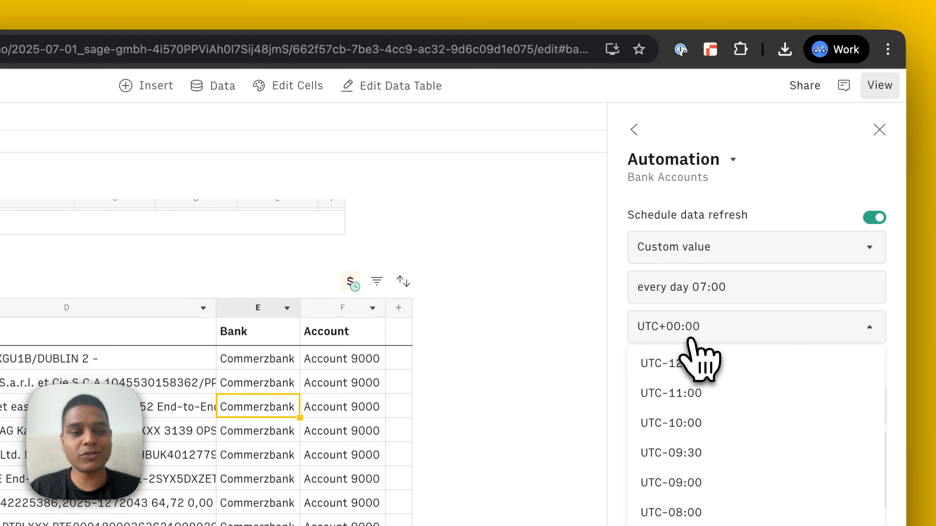
{"action": "left_click", "coordinate": [690, 338]}
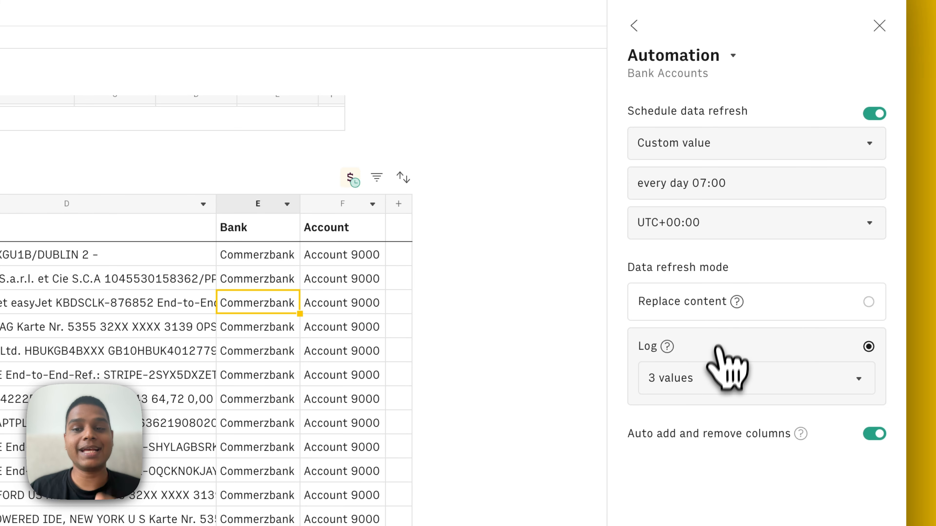
{"action": "left_click", "coordinate": [713, 389]}
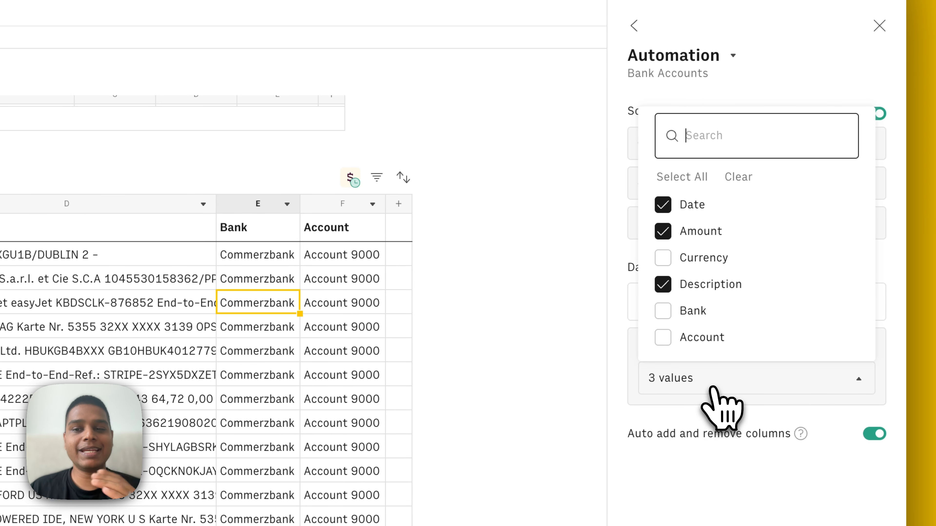
{"action": "left_click", "coordinate": [710, 429]}
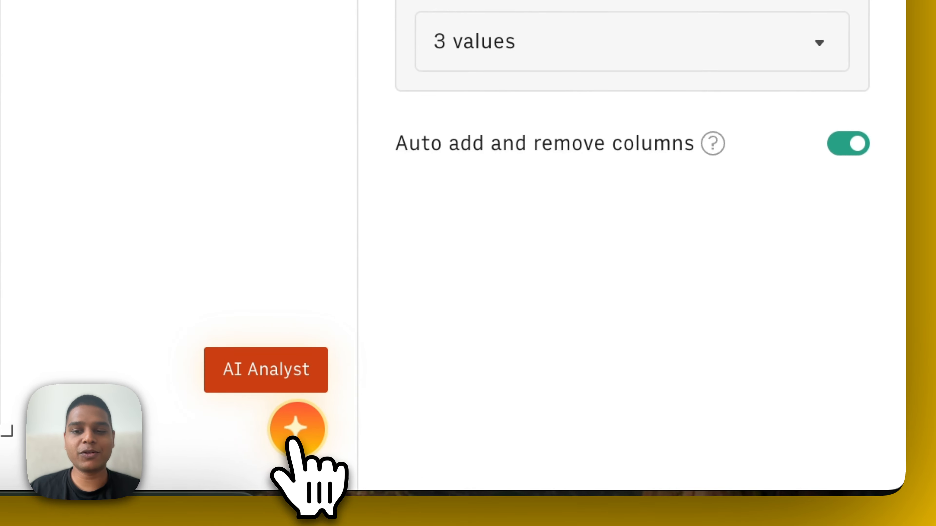
Step: Ask AI Analyst: "Classify positive transactions as income and negative transactions under Travel, Food, Software, Payroll, Marketing, Other"
{"action": "left_click", "coordinate": [664, 472]}
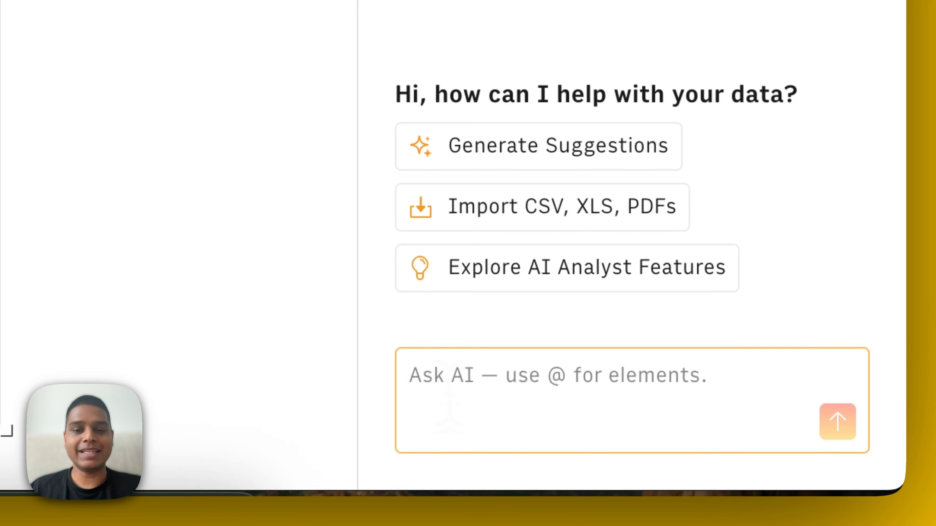
{"action": "type", "text": "Classify positive transactions as income"}
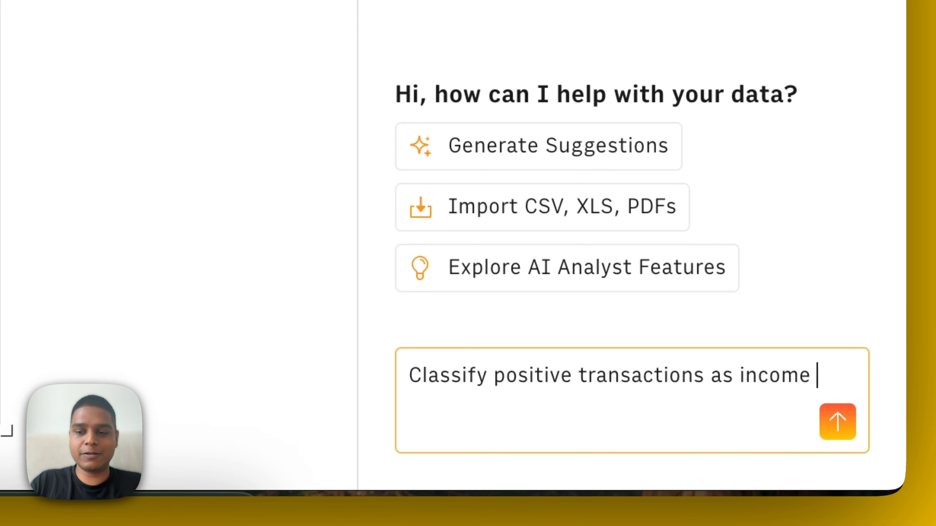
{"action": "type", "text": "and negative transactions under Travel,"}
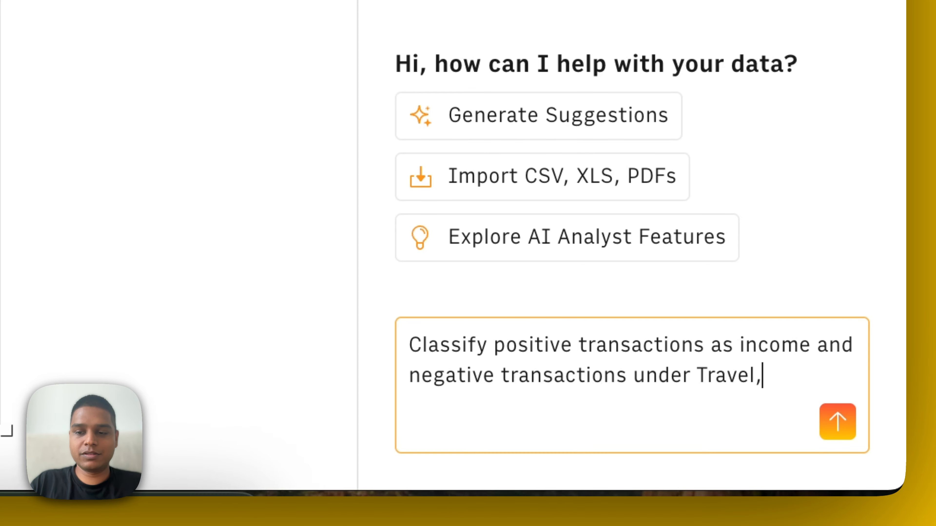
{"action": "type", "text": "oft"}
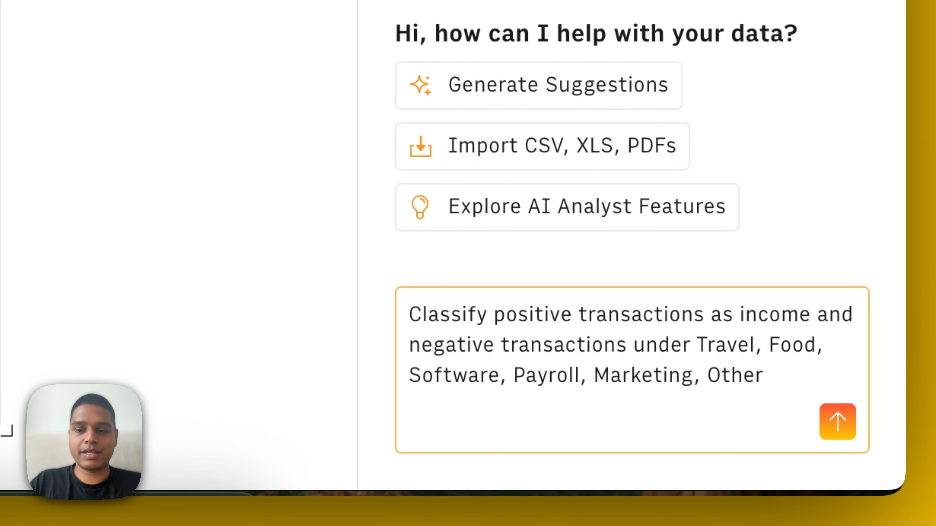
{"action": "key", "text": "Return"}
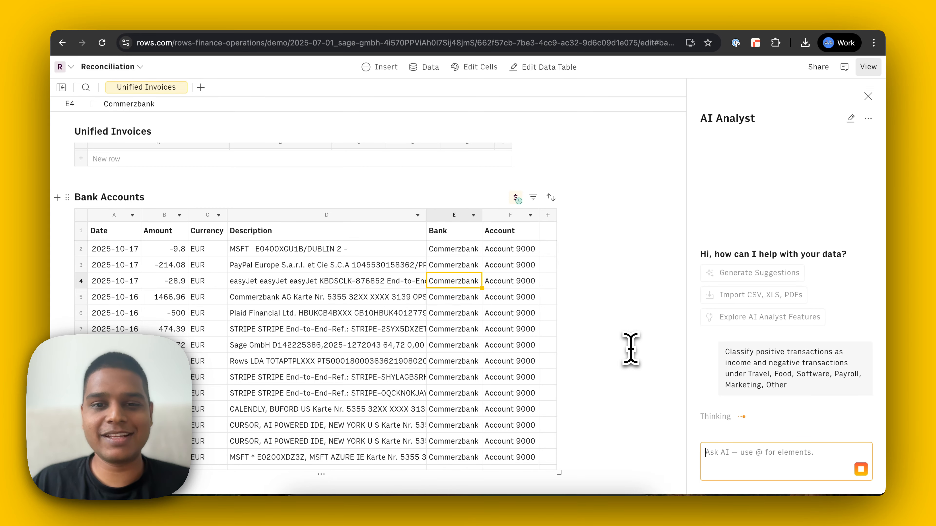
Step: Examine the Category column of the Bank Accounts table, including the classification formula in G3 and the categories further down
{"action": "left_click", "coordinate": [324, 282]}
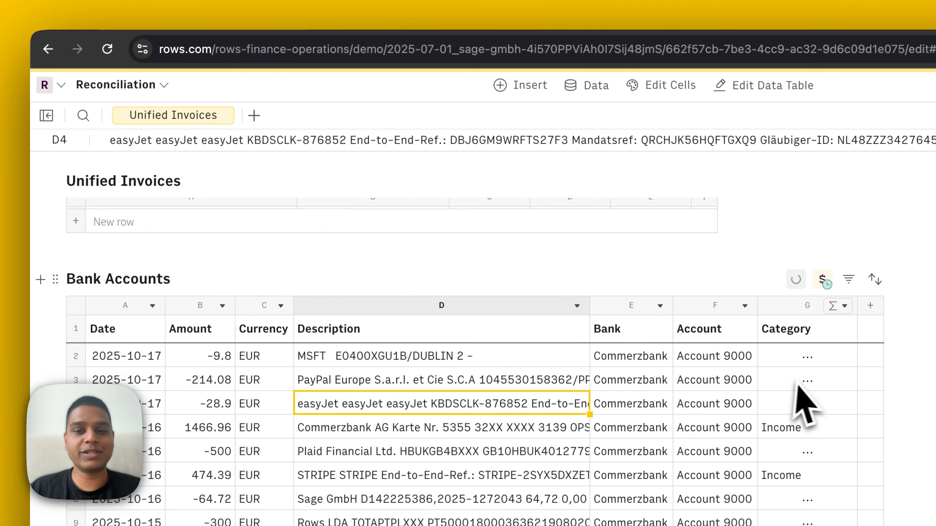
{"action": "left_click", "coordinate": [798, 383]}
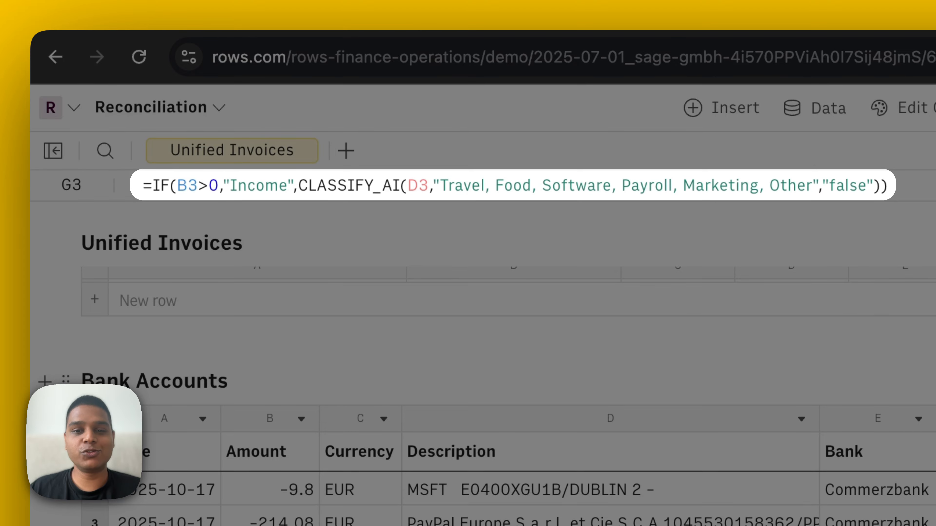
{"action": "left_click", "coordinate": [346, 185]}
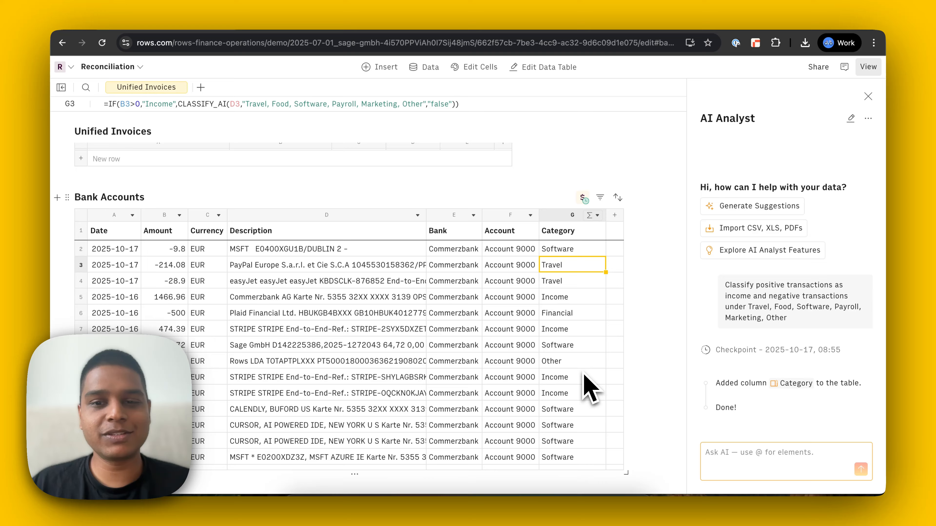
{"action": "scroll", "coordinate": [589, 389], "scroll_direction": "down", "scroll_amount": 15}
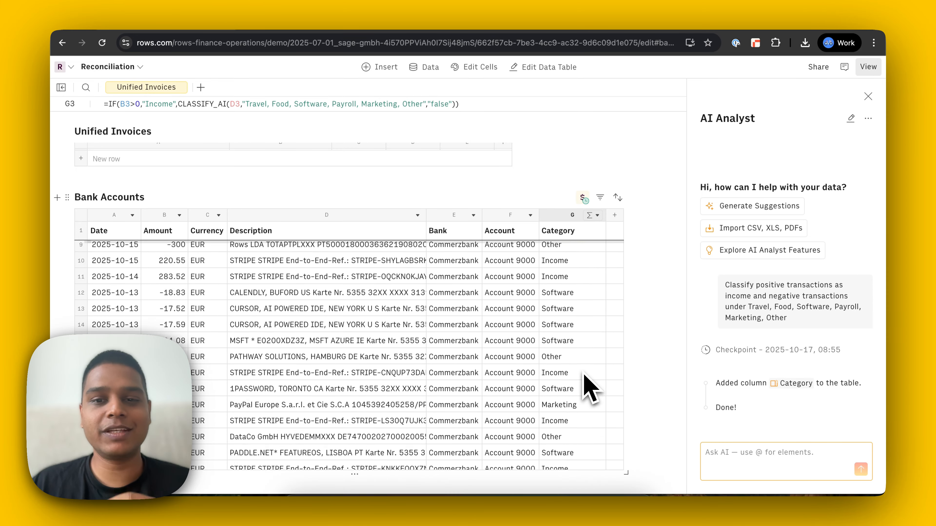
Step: Import Suppliers.csv from the Finance Webinar folder into the current page and place the Suppliers table to the right of the Bank Accounts table
{"action": "scroll", "coordinate": [591, 387], "scroll_direction": "up", "scroll_amount": 15}
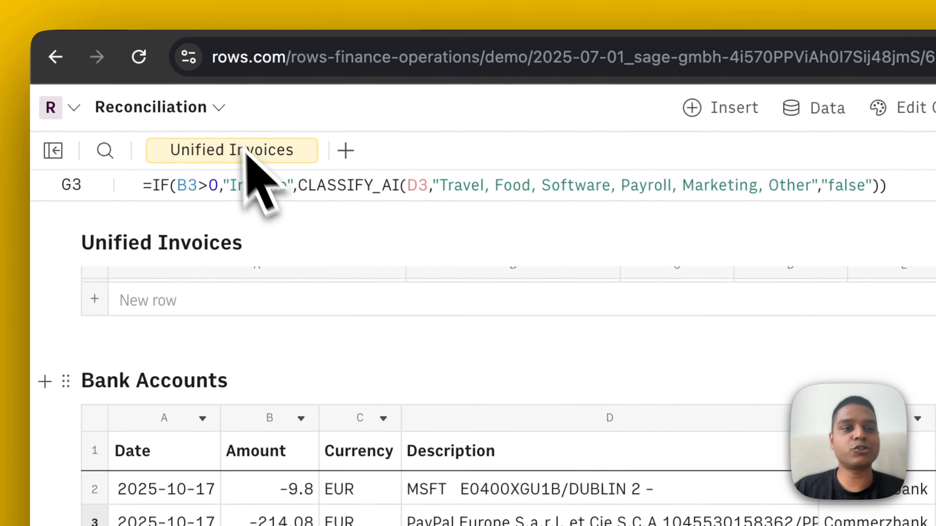
{"action": "left_click", "coordinate": [141, 67]}
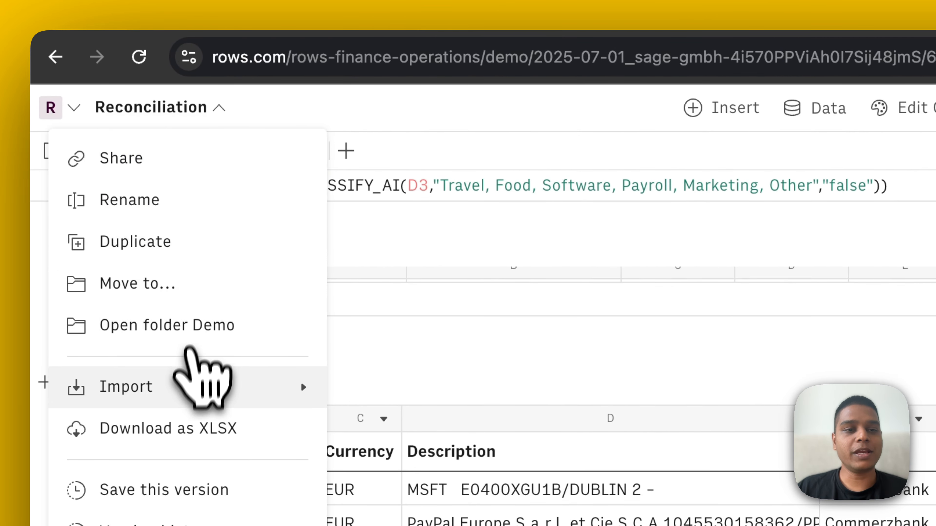
{"action": "mouse_move", "coordinate": [188, 397]}
{"action": "left_click", "coordinate": [420, 422]}
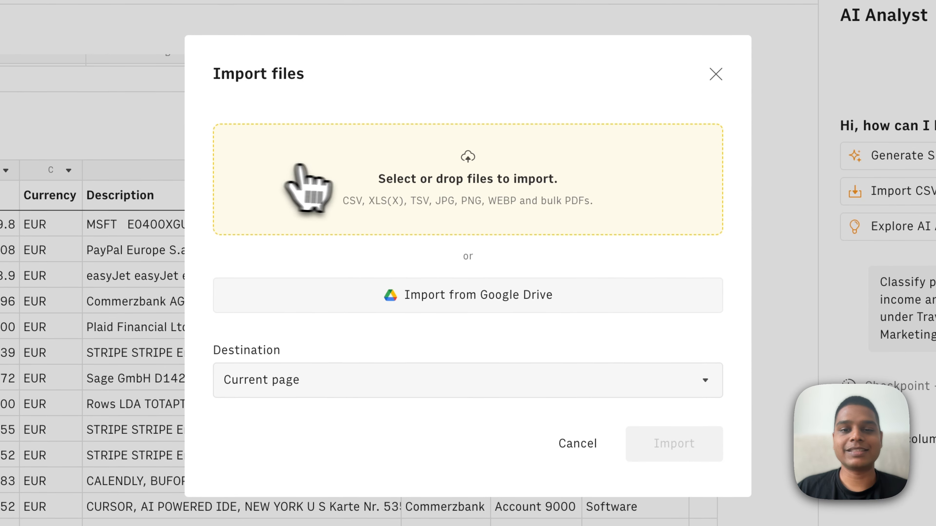
{"action": "left_click", "coordinate": [328, 168]}
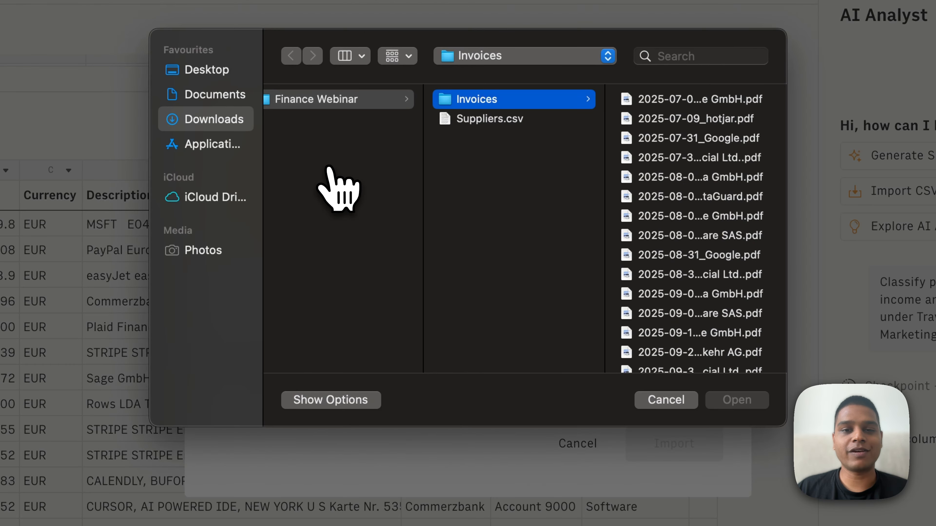
{"action": "left_click", "coordinate": [490, 125]}
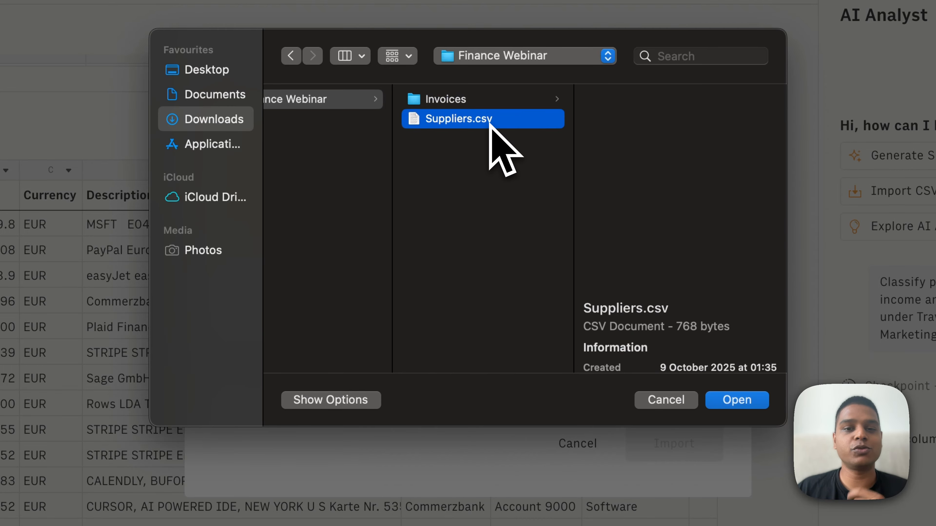
{"action": "left_click", "coordinate": [731, 402]}
{"action": "left_click", "coordinate": [370, 371]}
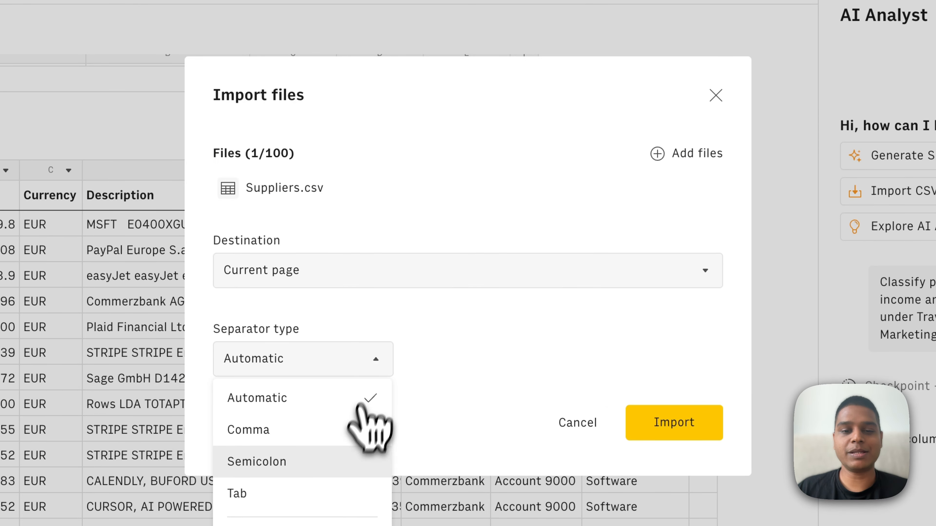
{"action": "left_click", "coordinate": [317, 496]}
{"action": "left_click", "coordinate": [685, 435]}
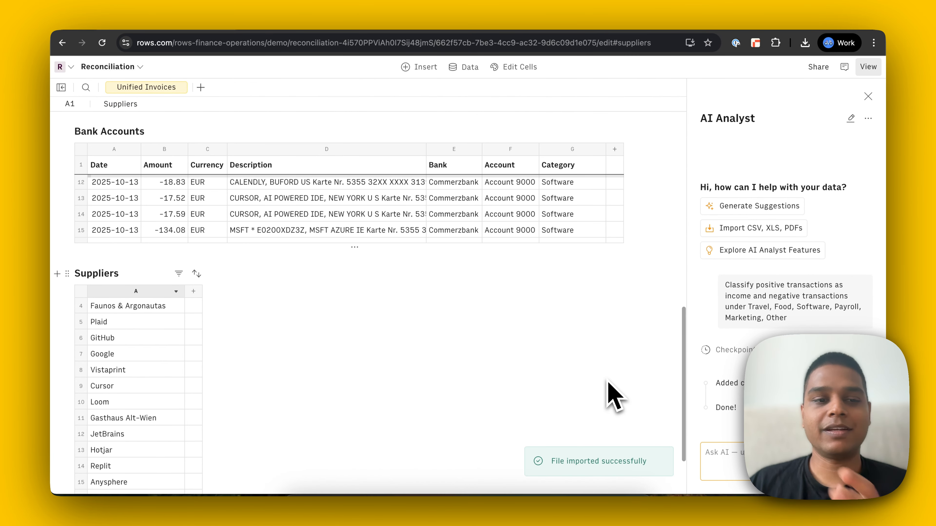
{"action": "scroll", "coordinate": [449, 401], "scroll_direction": "down", "scroll_amount": 3}
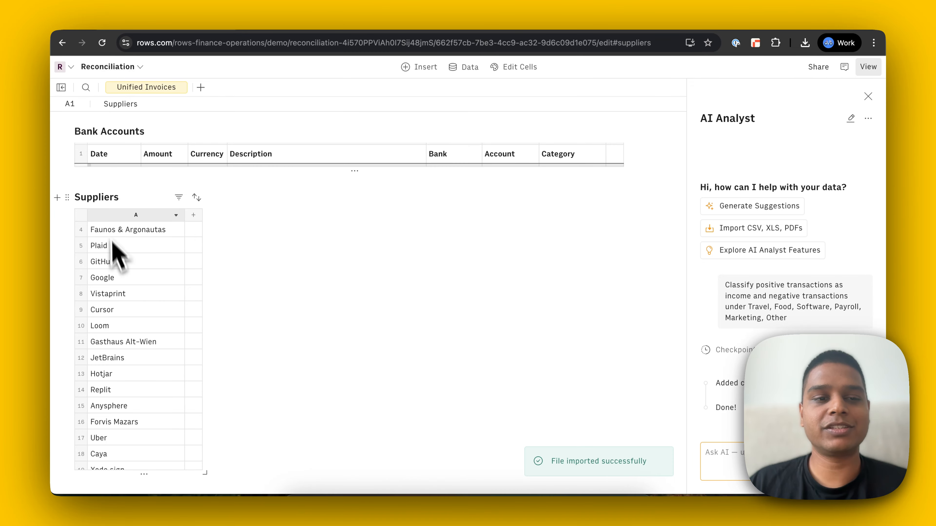
{"action": "left_click_drag", "start_coordinate": [67, 197], "coordinate": [633, 266]}
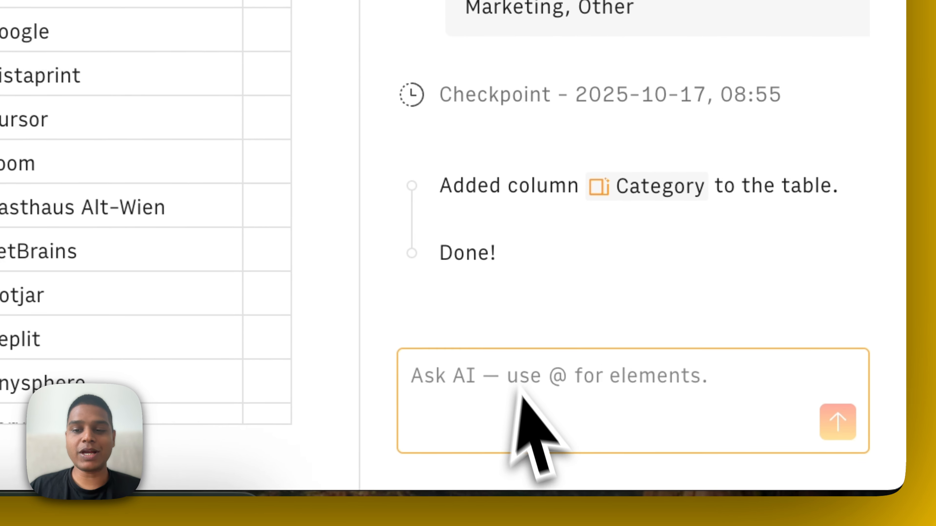
{"action": "left_click", "coordinate": [515, 387]}
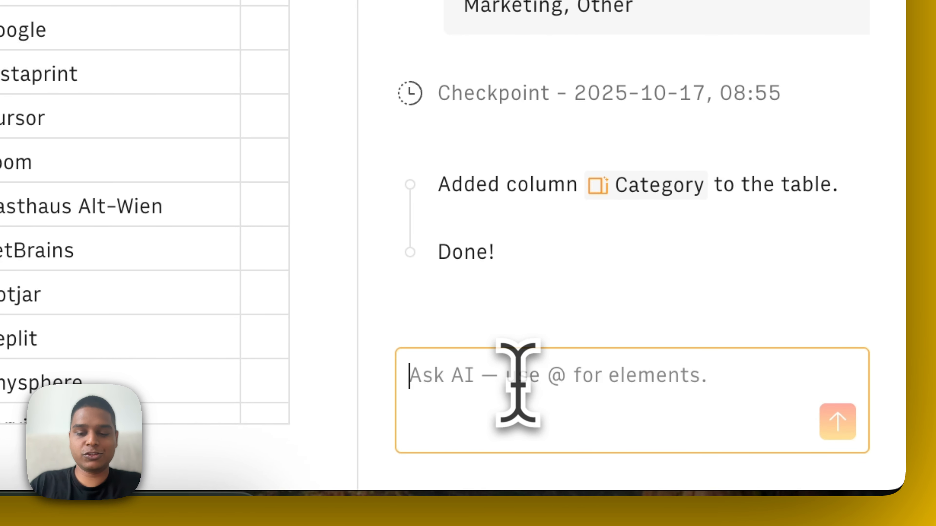
{"action": "type", "text": "map suppliers to"}
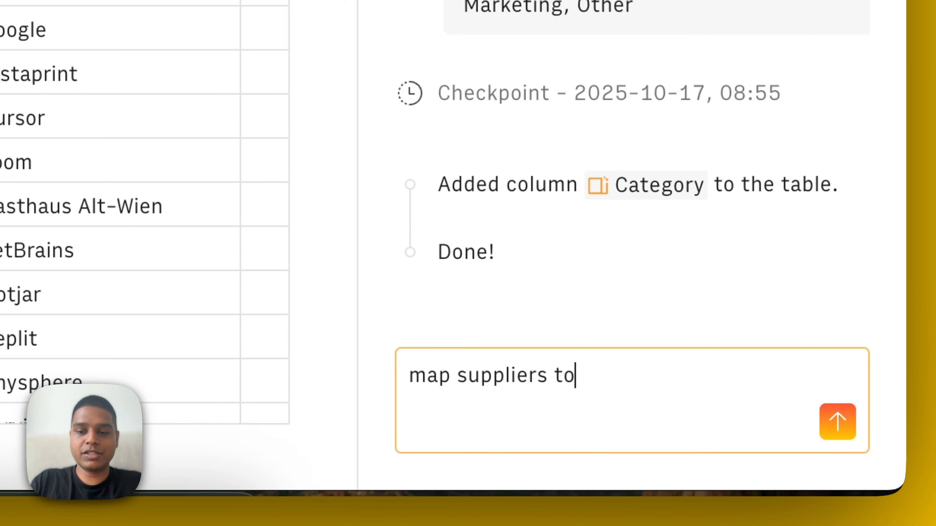
{"action": "type", "text": " transactions in the"}
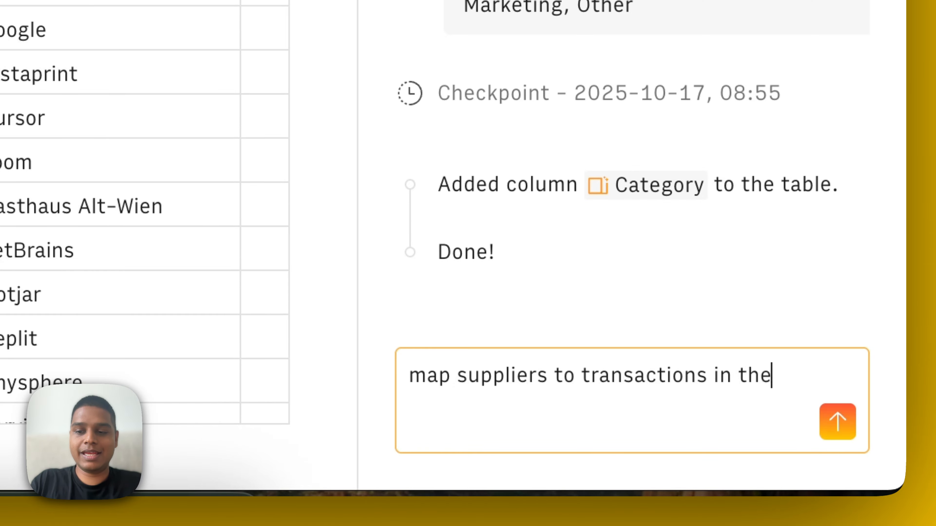
{"action": "type", "text": " @ban"}
{"action": "key", "text": "Return"}
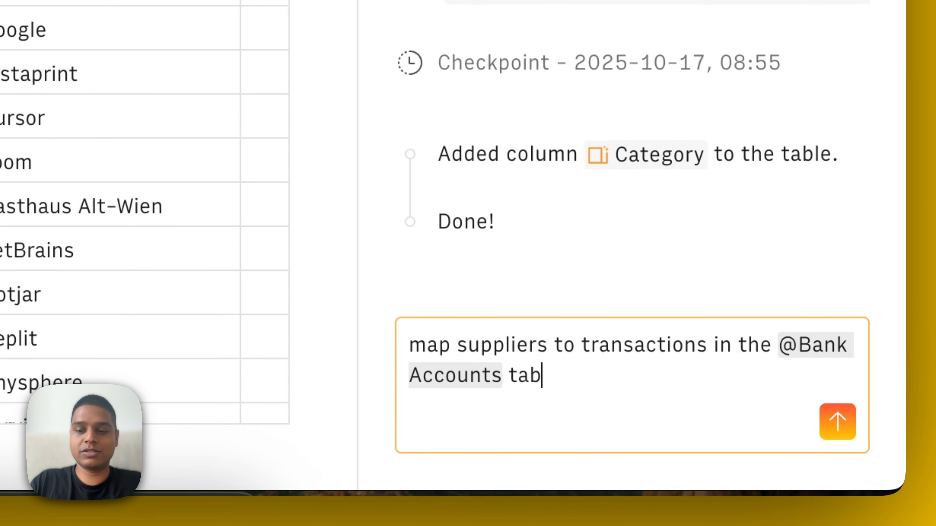
{"action": "key", "text": "Return"}
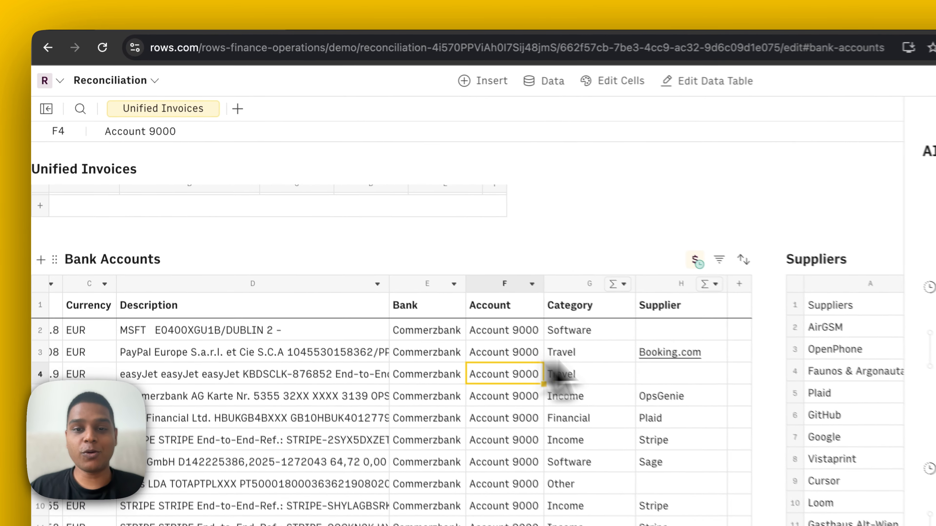
Step: Examine the Supplier column of the Bank Accounts table, including the lookup formulas in H2 and H3, the full description in D3 and the suppliers further down
{"action": "left_click", "coordinate": [694, 336]}
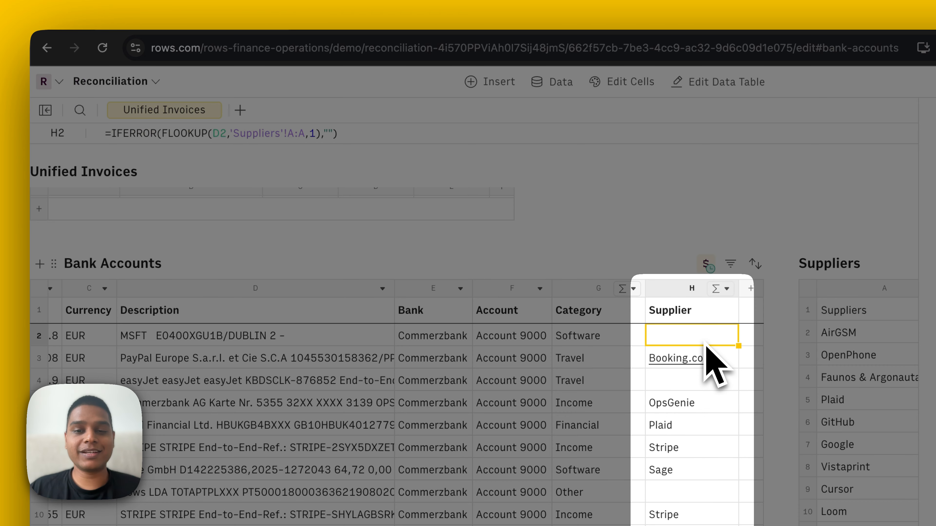
{"action": "left_click", "coordinate": [185, 133]}
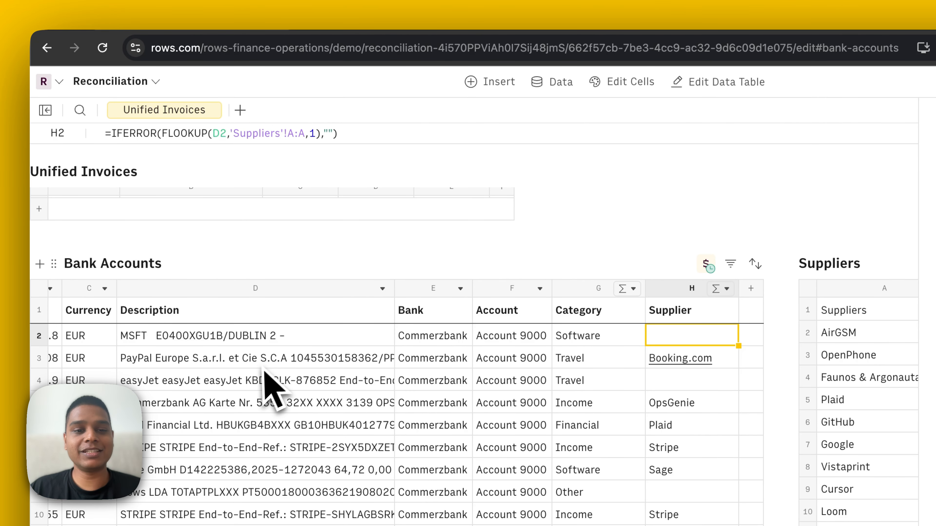
{"action": "left_click", "coordinate": [262, 366]}
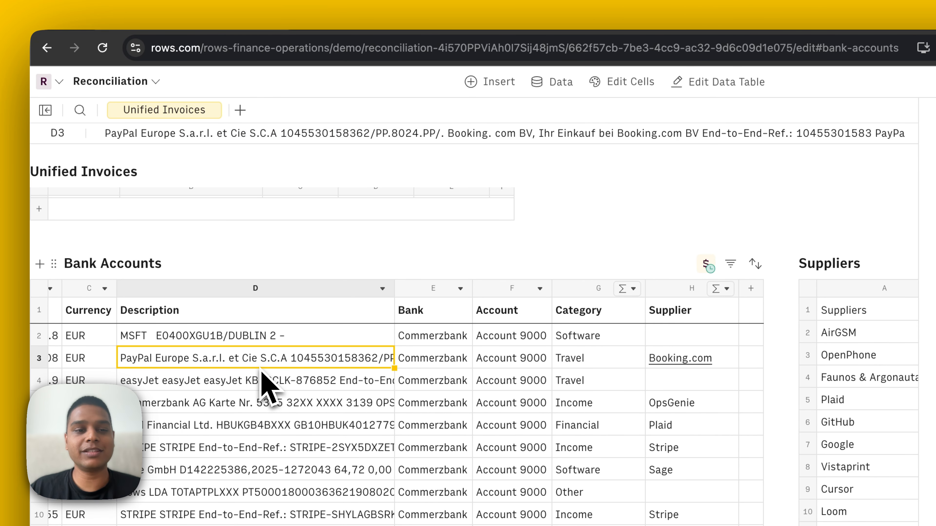
{"action": "double_click", "coordinate": [260, 368]}
{"action": "double_click", "coordinate": [142, 371]}
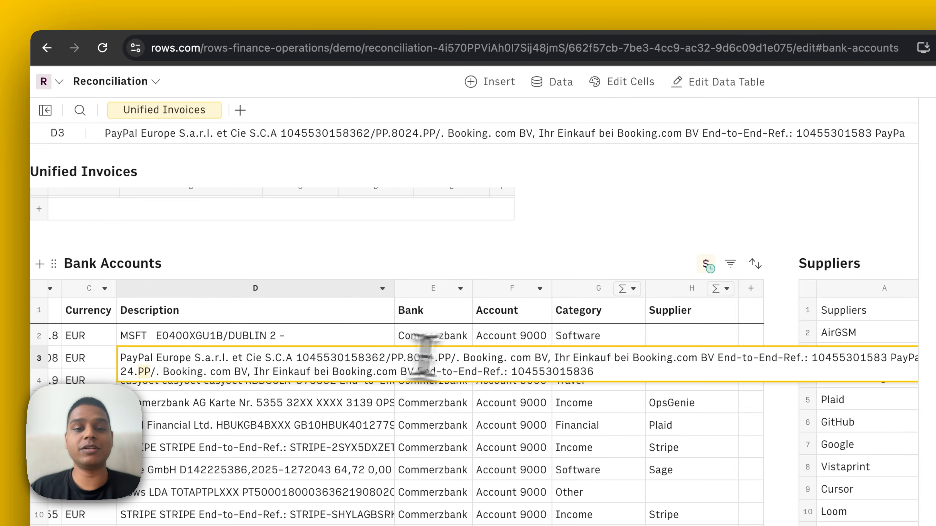
{"action": "left_click", "coordinate": [485, 364]}
{"action": "key", "text": "Escape"}
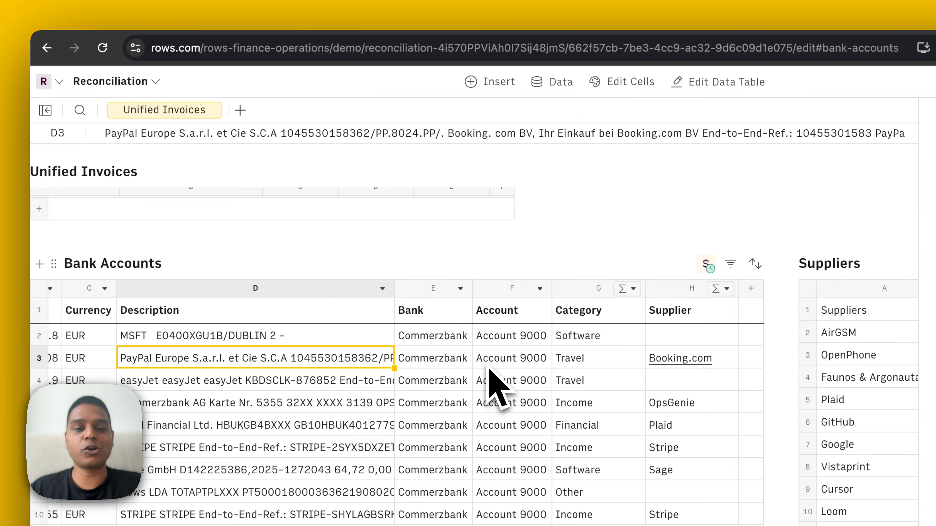
{"action": "left_click", "coordinate": [682, 361]}
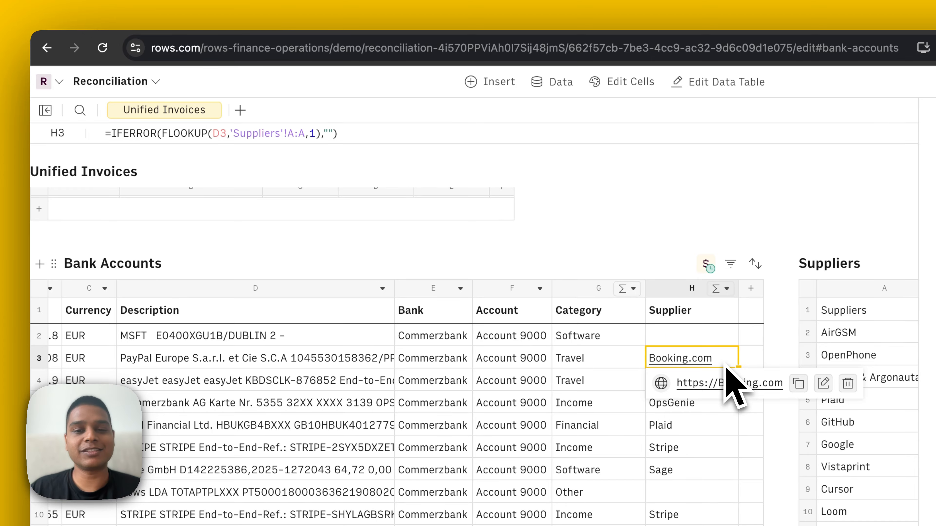
{"action": "scroll", "coordinate": [682, 442], "scroll_direction": "down", "scroll_amount": 10}
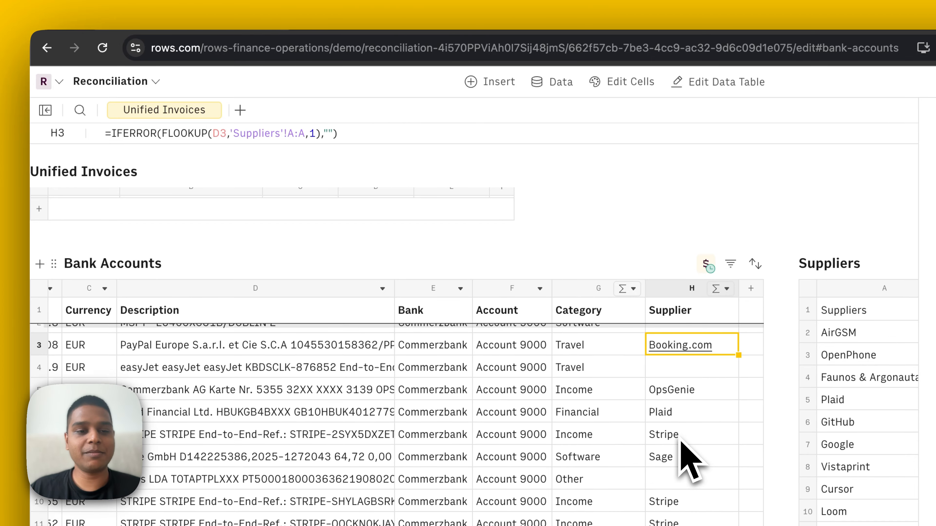
{"action": "scroll", "coordinate": [681, 443], "scroll_direction": "down", "scroll_amount": 5}
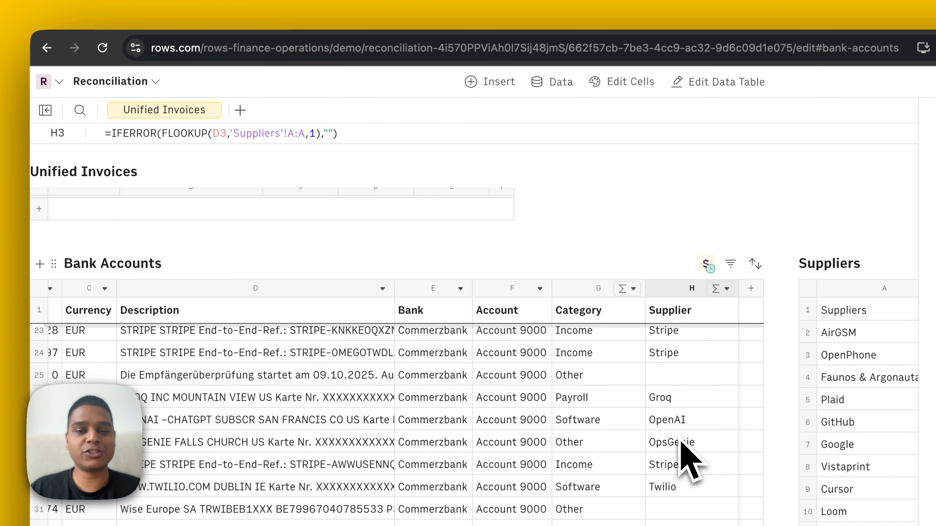
{"action": "scroll", "coordinate": [681, 442], "scroll_direction": "up", "scroll_amount": 15}
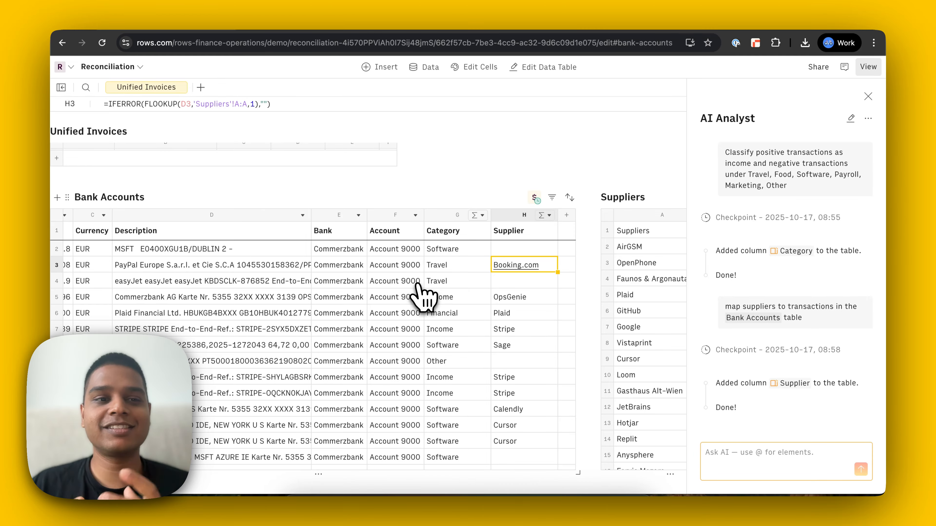
Step: Ask AI Analyst to reconcile Bank Accounts with Unified Invoices by supplier, description, amount within ±2% or ±5 and date within ±14 days, producing one output table
{"action": "scroll", "coordinate": [418, 285], "scroll_direction": "up", "scroll_amount": 7}
{"action": "scroll", "coordinate": [449, 314], "scroll_direction": "left", "scroll_amount": 3}
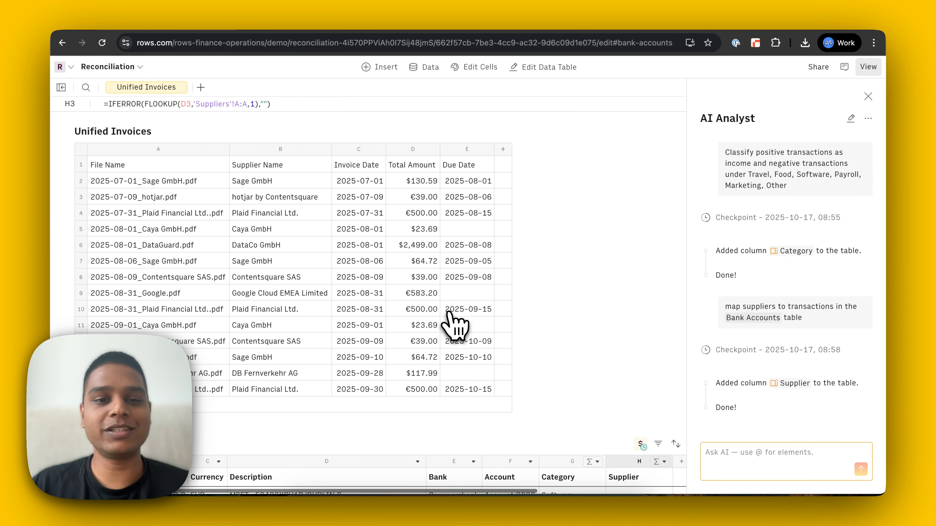
{"action": "scroll", "coordinate": [449, 313], "scroll_direction": "down", "scroll_amount": 1}
{"action": "scroll", "coordinate": [453, 324], "scroll_direction": "down", "scroll_amount": 5}
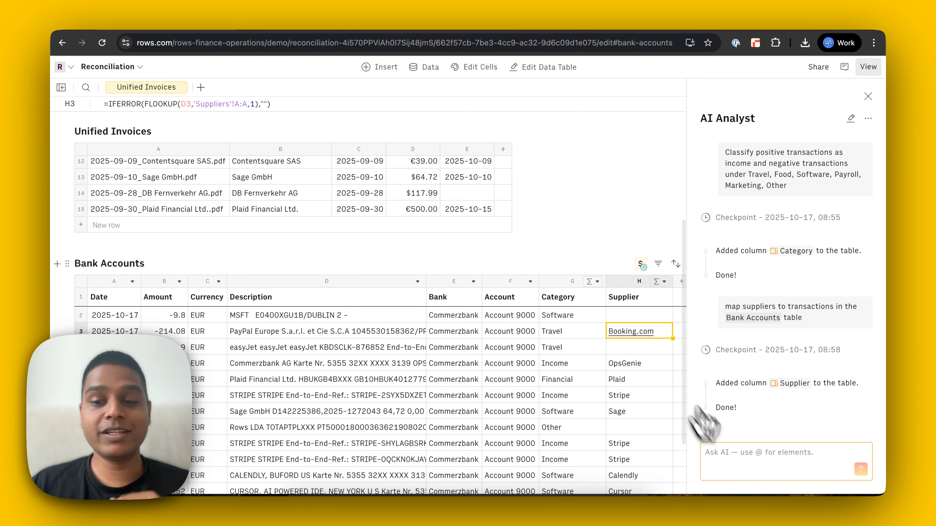
{"action": "left_click", "coordinate": [736, 461]}
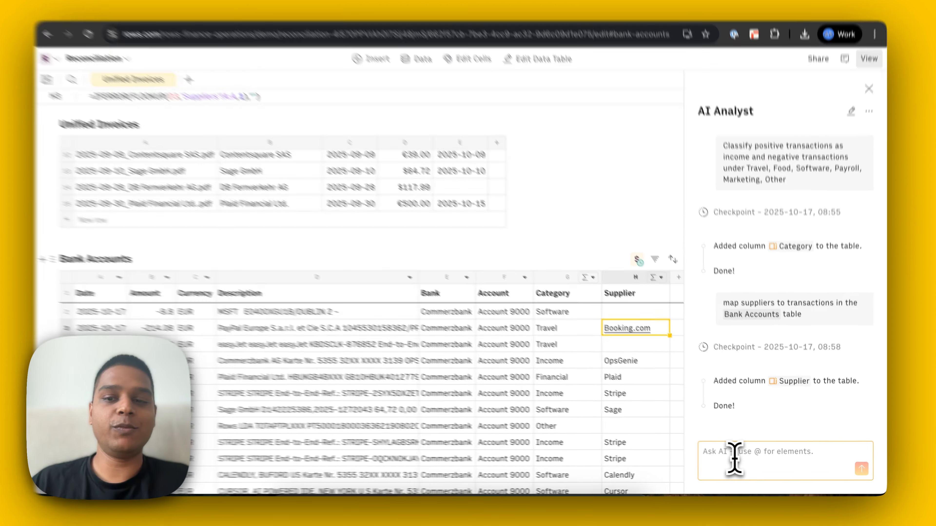
{"action": "key", "text": "super+v"}
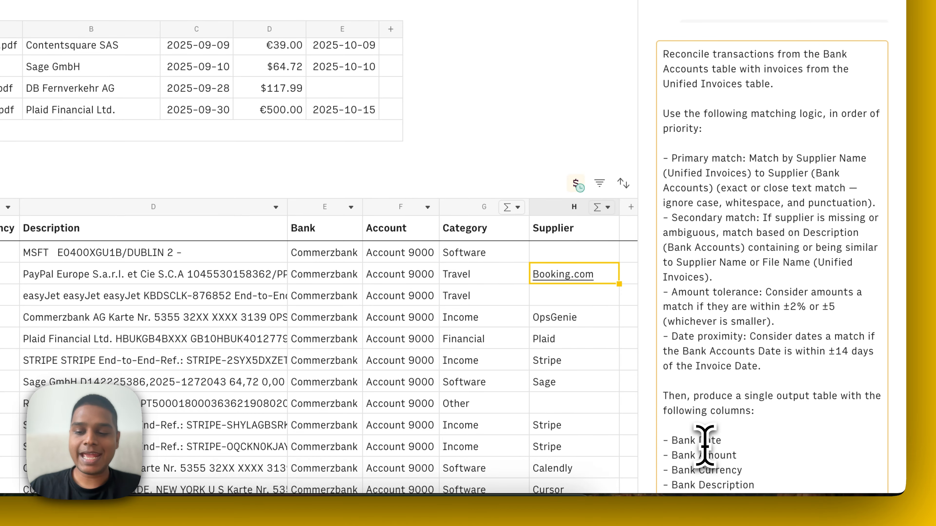
{"action": "key", "text": "Return"}
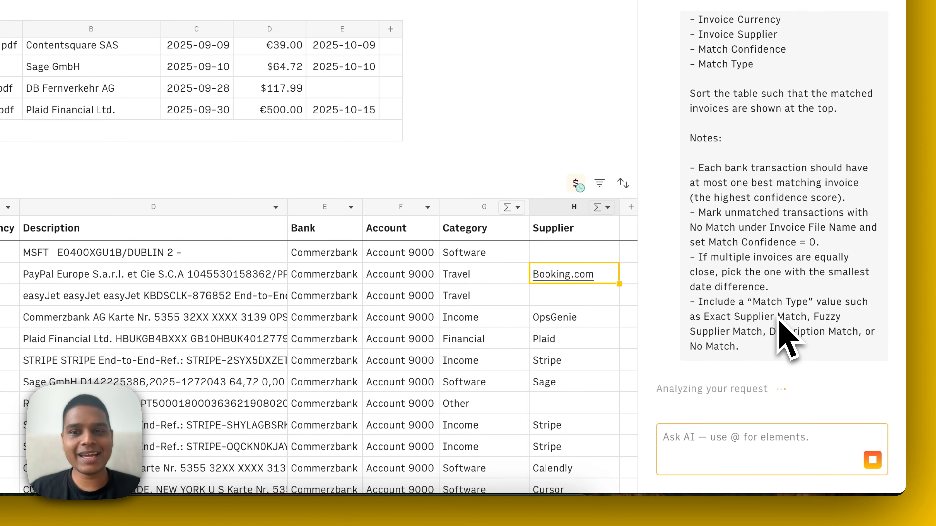
Step: Review the submitted reconciliation prompt from its beginning, covering the primary match, secondary match and amount tolerance rules
{"action": "scroll", "coordinate": [778, 317], "scroll_direction": "up", "scroll_amount": 10}
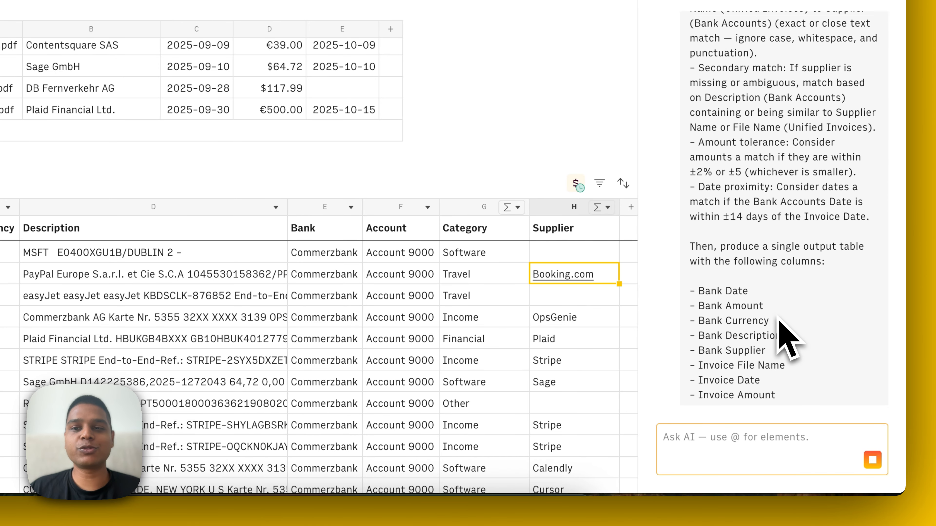
{"action": "scroll", "coordinate": [778, 316], "scroll_direction": "up", "scroll_amount": 1}
{"action": "scroll", "coordinate": [778, 316], "scroll_direction": "down", "scroll_amount": 1}
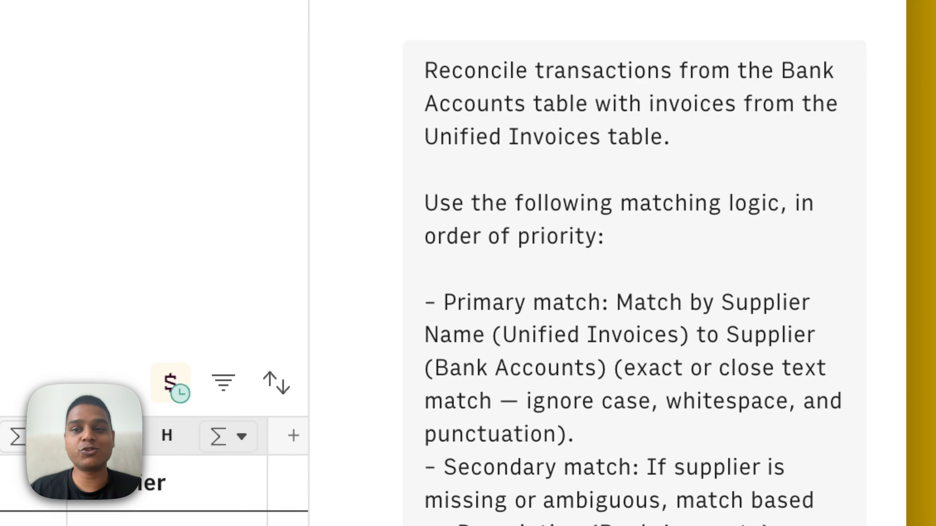
{"action": "scroll", "coordinate": [634, 283], "scroll_direction": "down", "scroll_amount": 1}
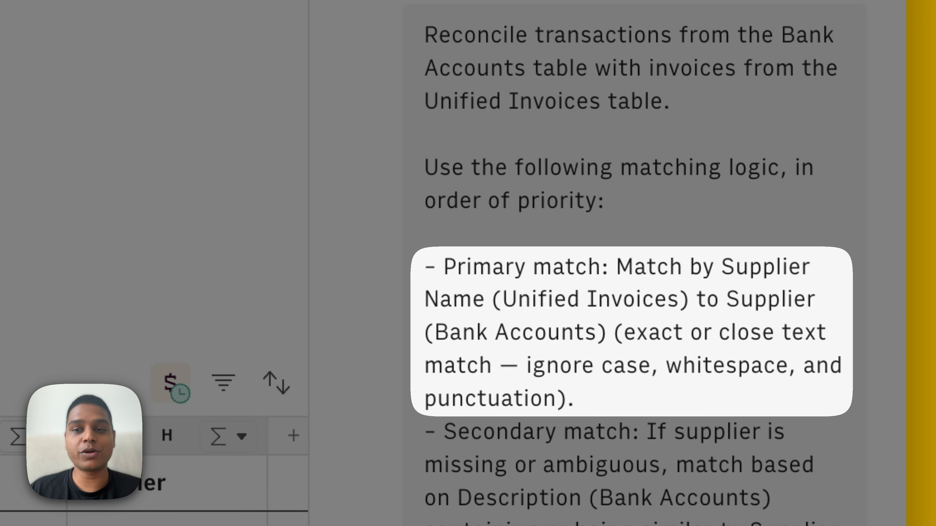
{"action": "scroll", "coordinate": [634, 258], "scroll_direction": "down", "scroll_amount": 4}
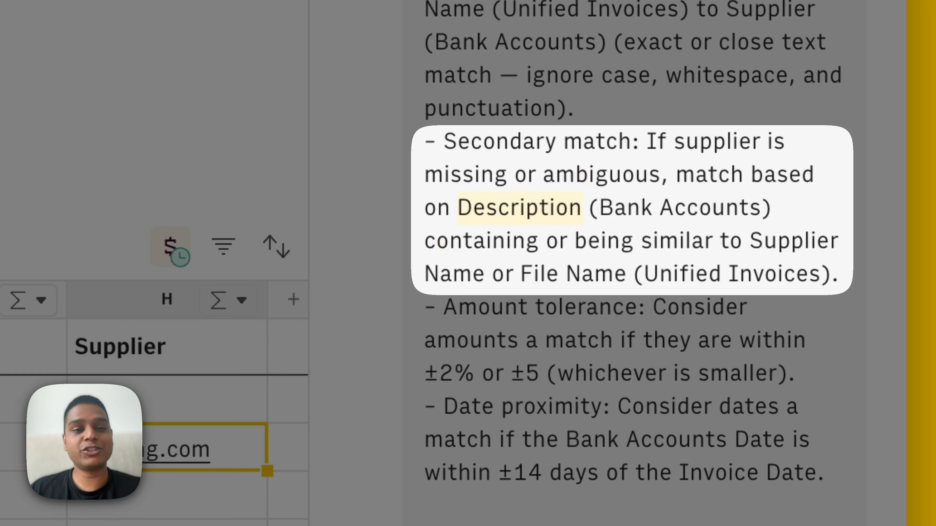
{"action": "scroll", "coordinate": [553, 240], "scroll_direction": "down", "scroll_amount": 2}
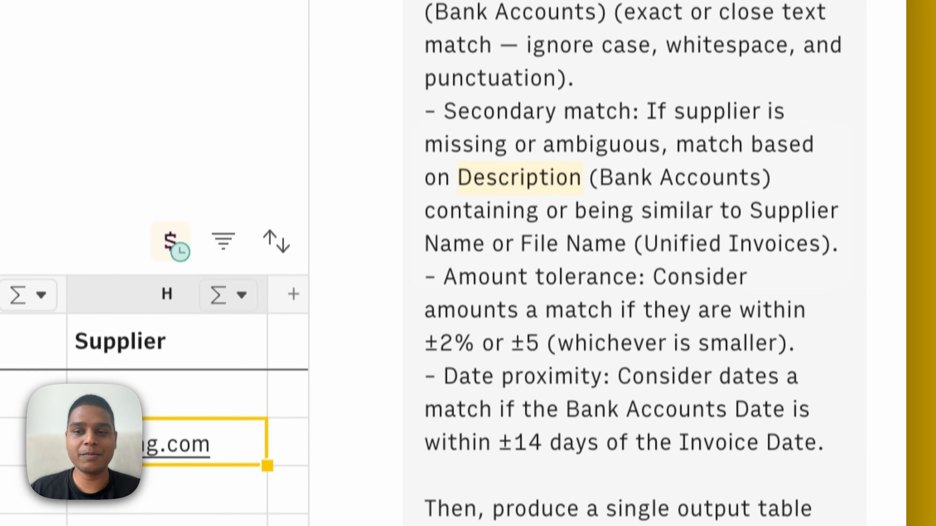
{"action": "double_click", "coordinate": [666, 269]}
{"action": "left_click", "coordinate": [666, 269]}
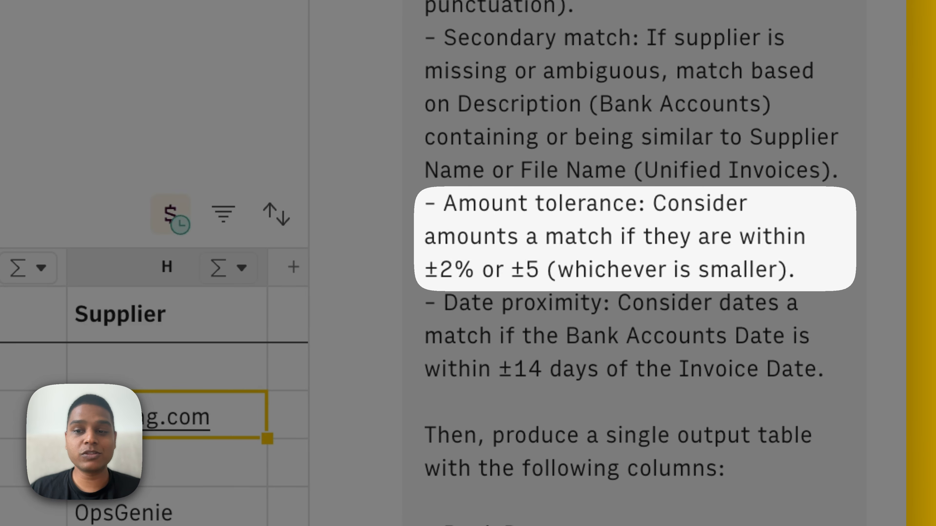